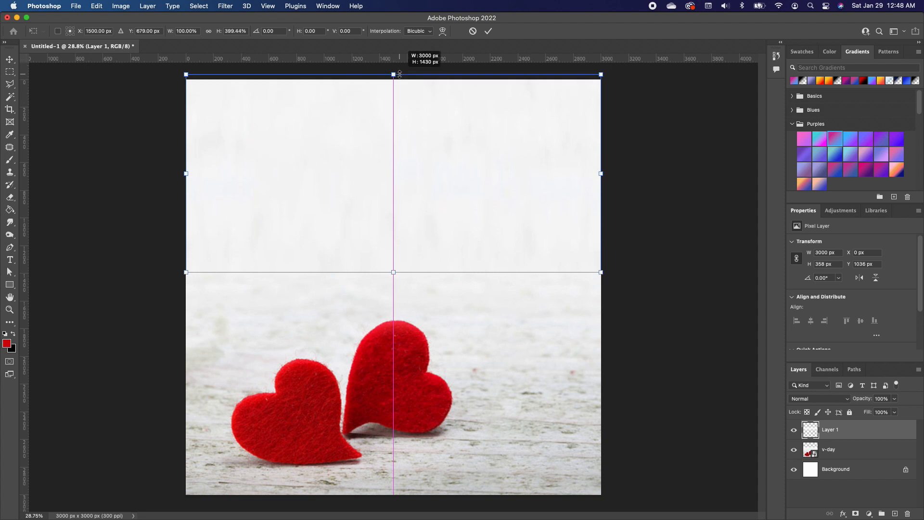
# - Apply the transform on Layer 1
pyautogui.press('Return')
pyautogui.click(650, 253)
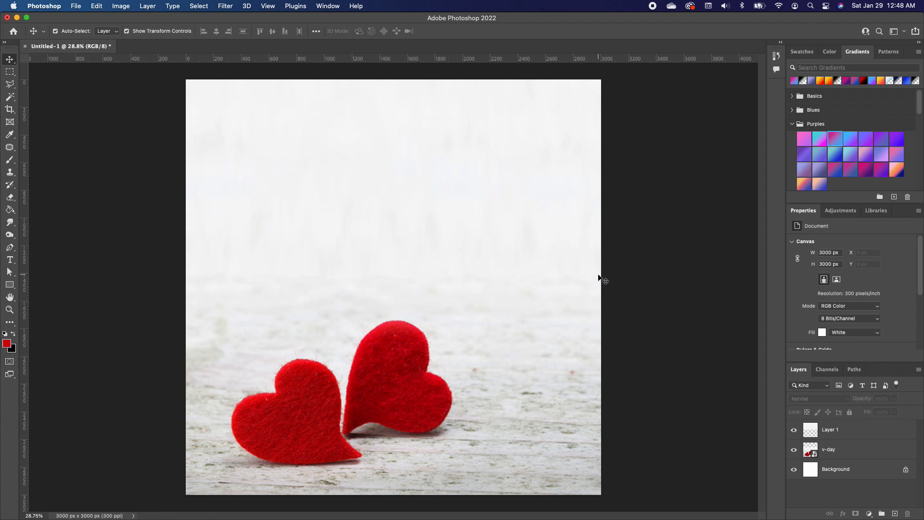
# - Add the text "Together" in Charles Sebastian above the hearts and fill it with the red foreground color
pyautogui.click(10, 260)
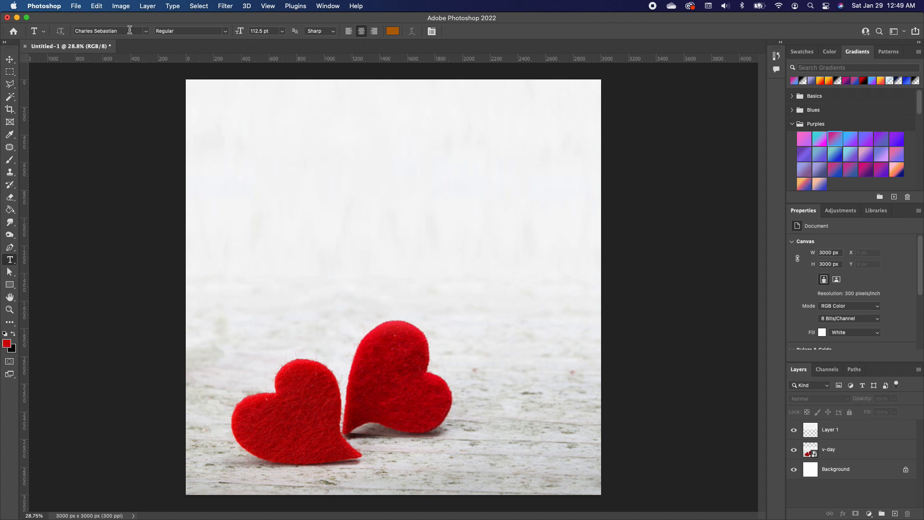
pyautogui.click(350, 192)
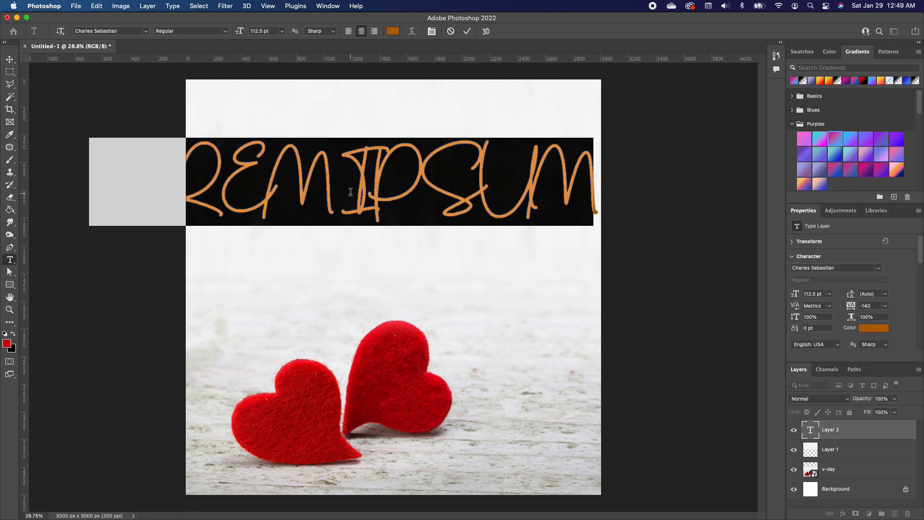
pyautogui.write('Together')
pyautogui.moveTo(568, 167); pyautogui.dragTo(243, 183)
pyautogui.scroll(-4, 819, 308)
pyautogui.click(797, 321)
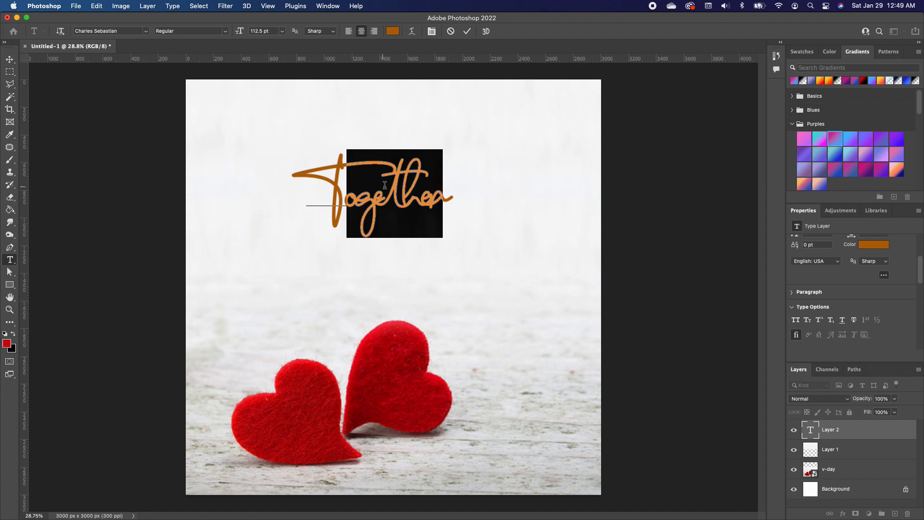
pyautogui.hotkey('alt', 'BackSpace')
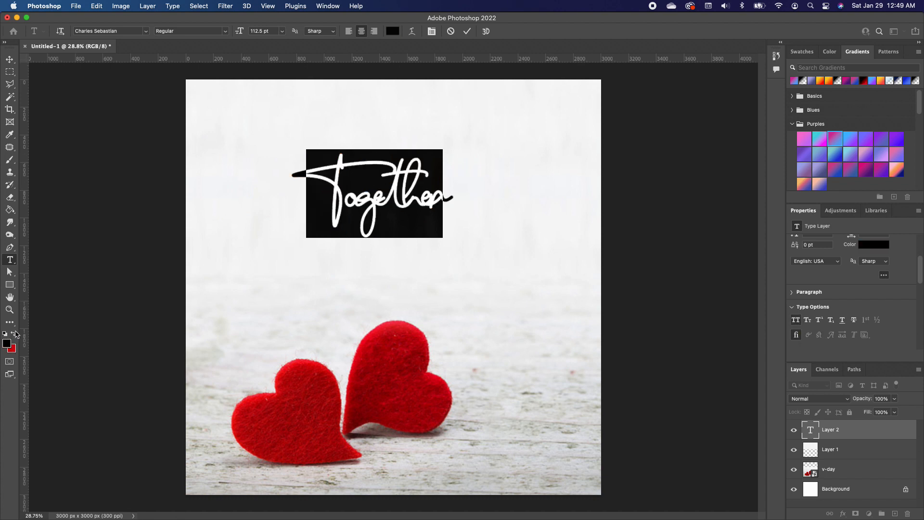
pyautogui.press('Escape')
pyautogui.press('v')
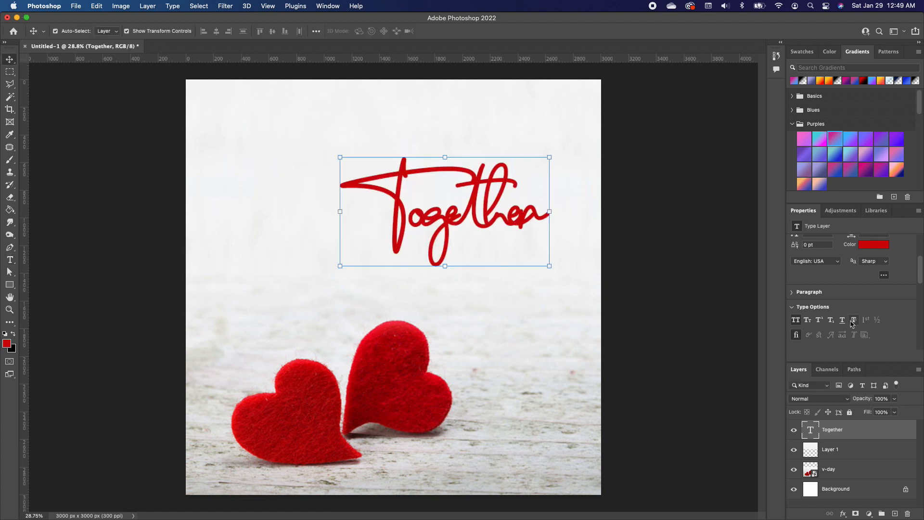
# - Enlarge the Together text to 146.3 pt with -80 tracking
pyautogui.scroll(-4, 874, 318)
pyautogui.scroll(-5, 874, 309)
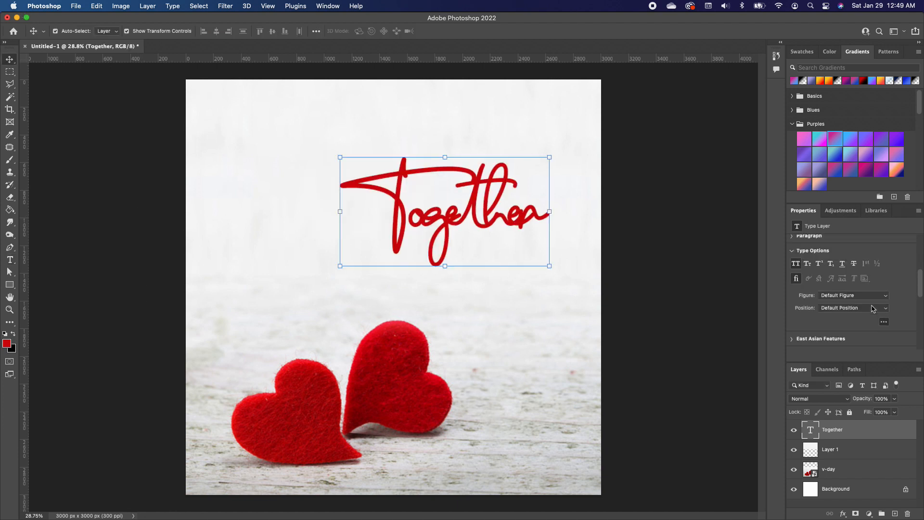
pyautogui.scroll(9, 867, 299)
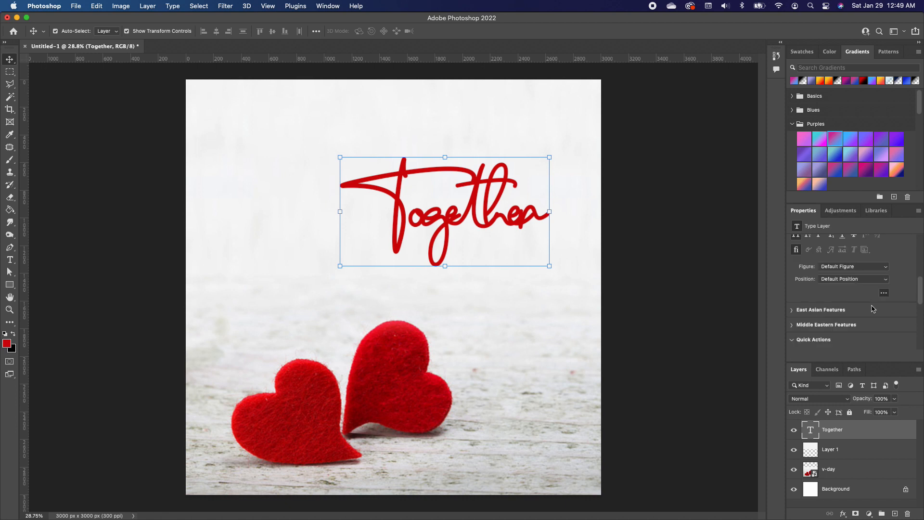
pyautogui.moveTo(851, 285); pyautogui.dragTo(853, 285)
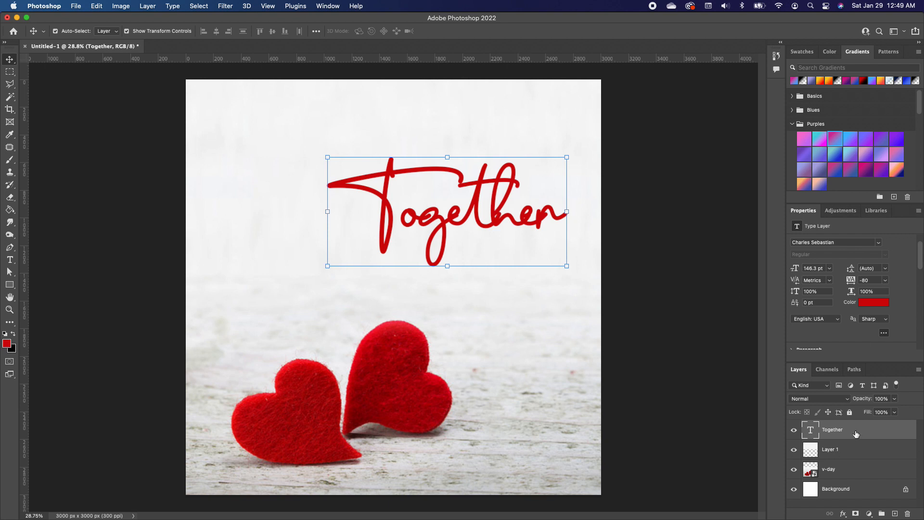
# - Add a Drop Shadow to the Together layer with 12 px distance and 6 px size
pyautogui.press('space')
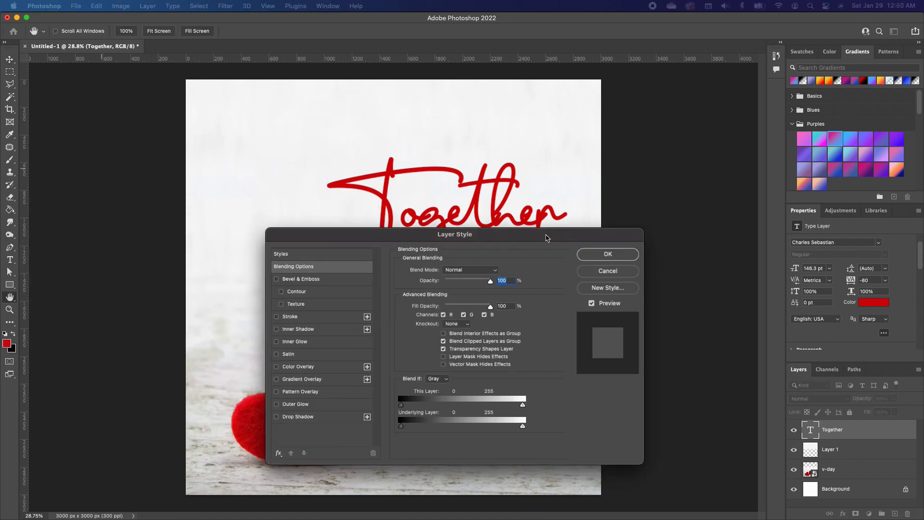
pyautogui.moveTo(546, 236); pyautogui.dragTo(547, 174)
pyautogui.moveTo(451, 173); pyautogui.dragTo(721, 161)
pyautogui.click(547, 341)
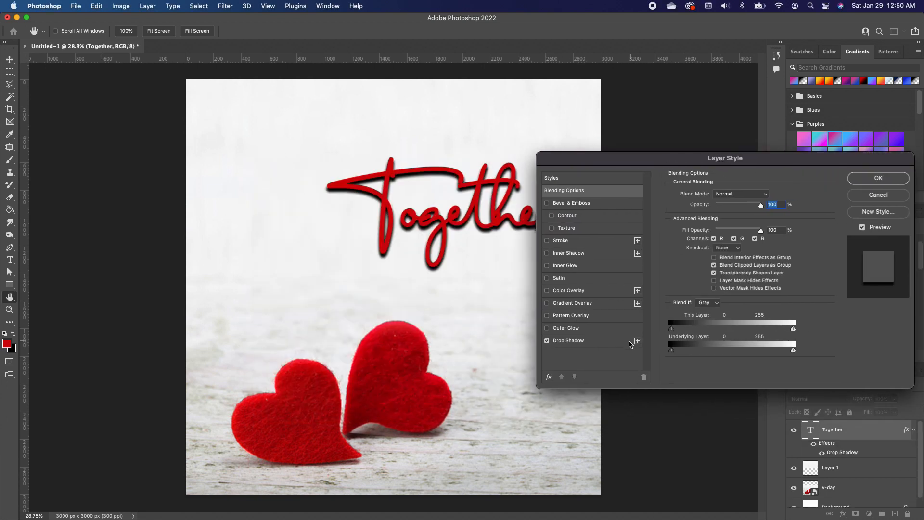
pyautogui.click(621, 341)
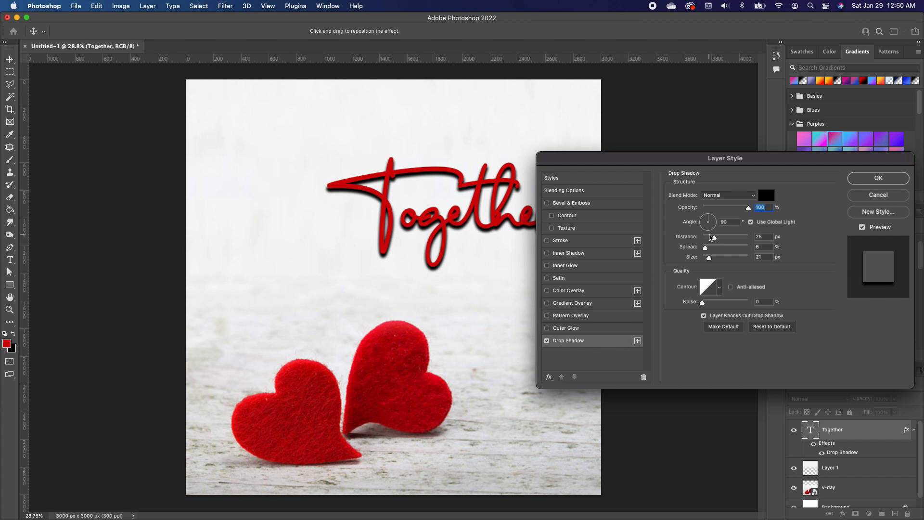
pyautogui.moveTo(715, 237); pyautogui.dragTo(709, 238)
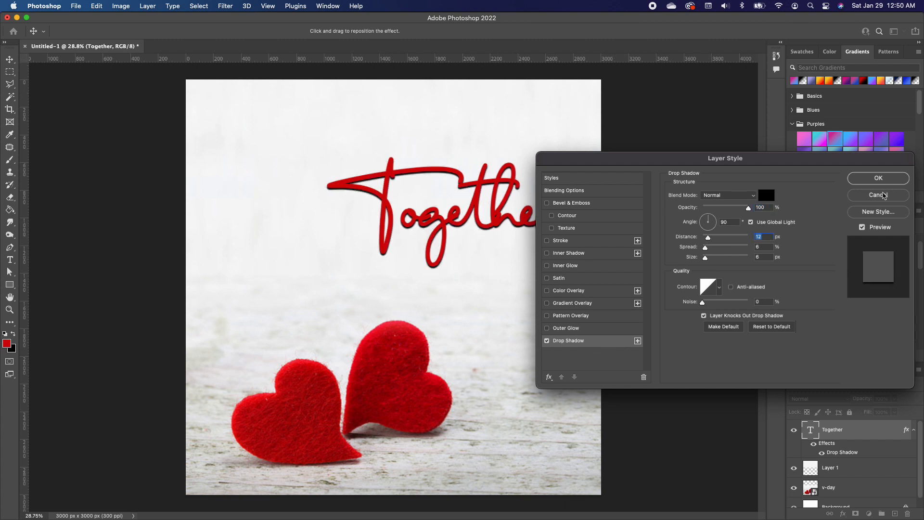
pyautogui.click(877, 180)
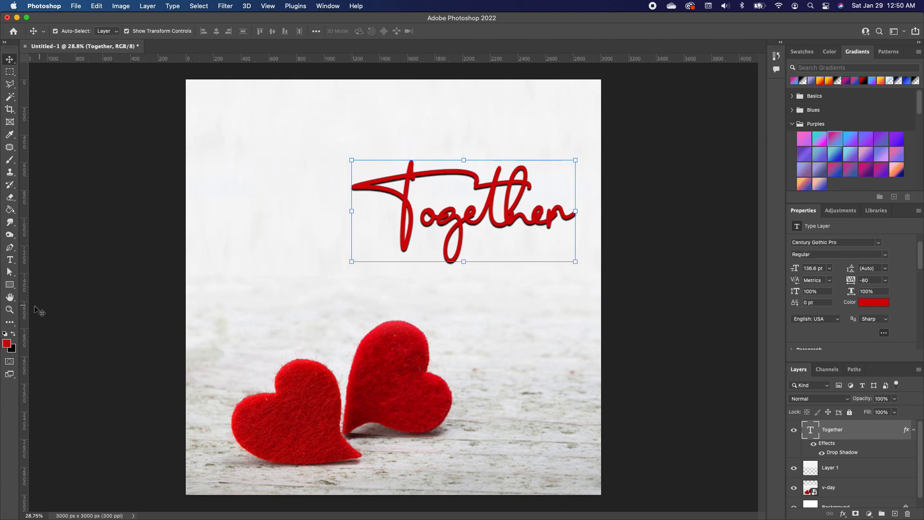
# - Add the text "FOREVER" below Together and set its font to Times
pyautogui.click(10, 259)
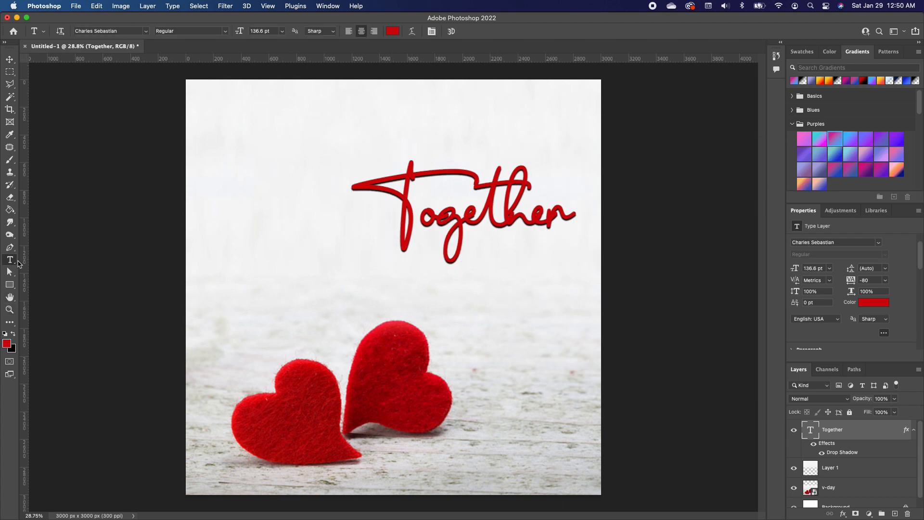
pyautogui.click(262, 279)
pyautogui.write('FOREVER')
pyautogui.moveTo(424, 279); pyautogui.dragTo(81, 260)
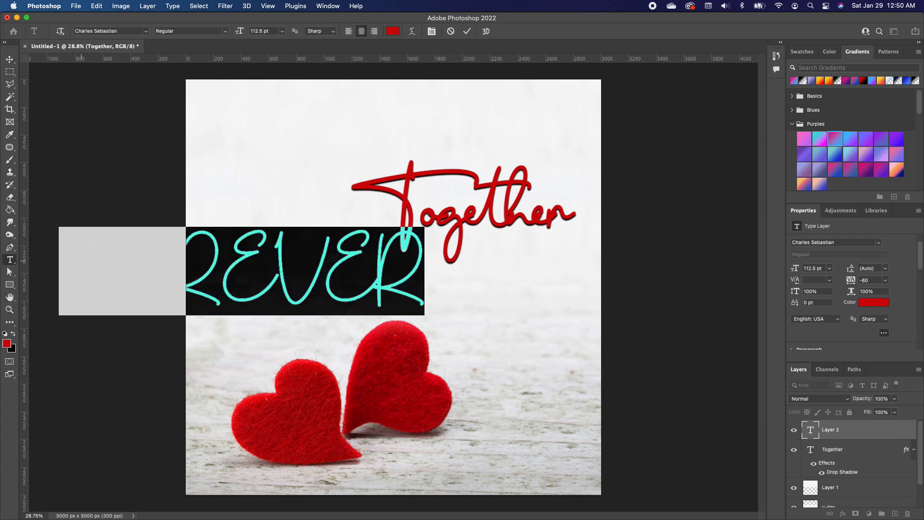
pyautogui.click(146, 31)
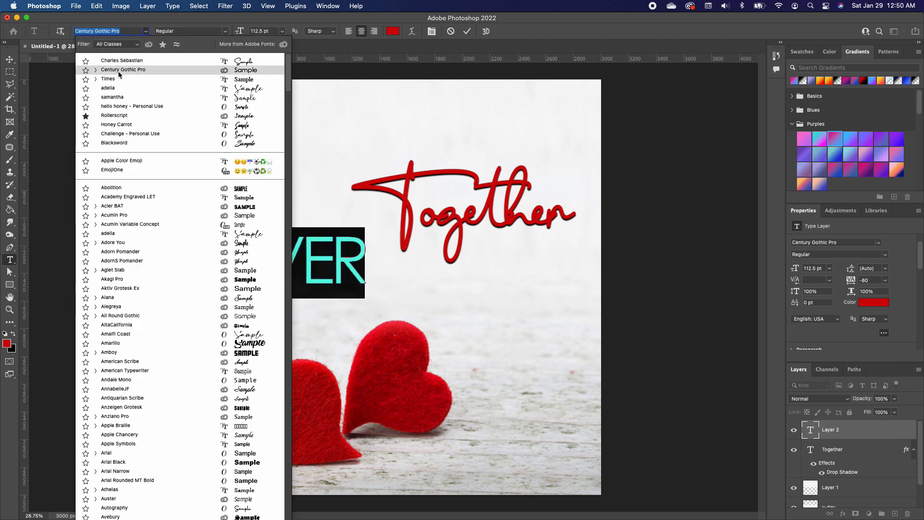
pyautogui.click(108, 79)
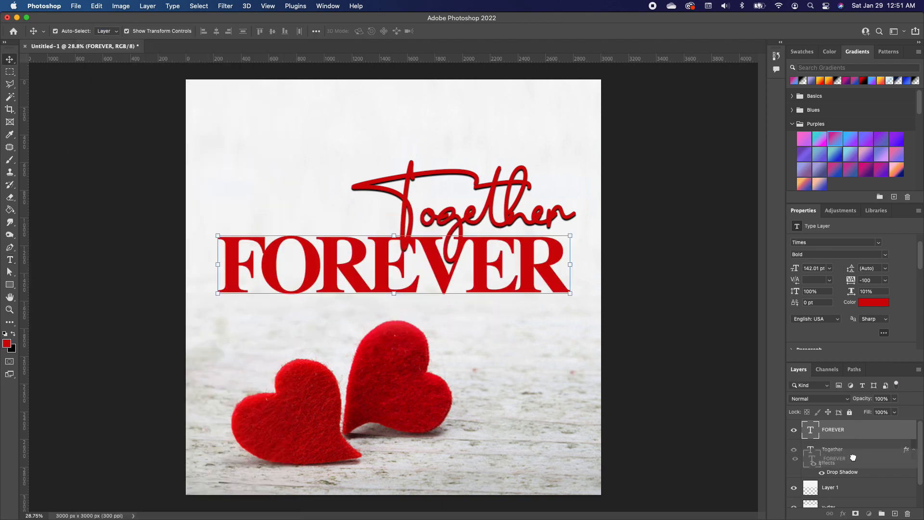
# - Move the FOREVER layer below the Together layer and shift the Together text slightly down
pyautogui.moveTo(852, 430); pyautogui.dragTo(852, 468)
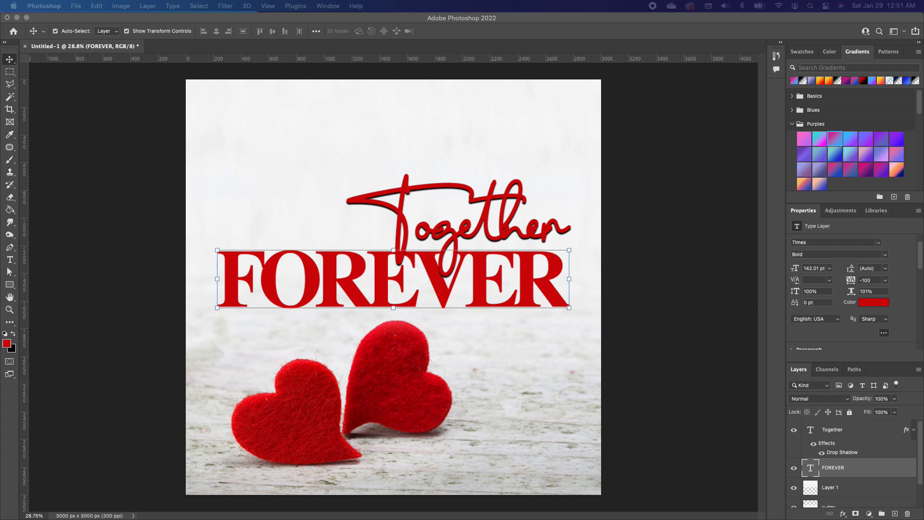
pyautogui.moveTo(386, 155); pyautogui.dragTo(386, 159)
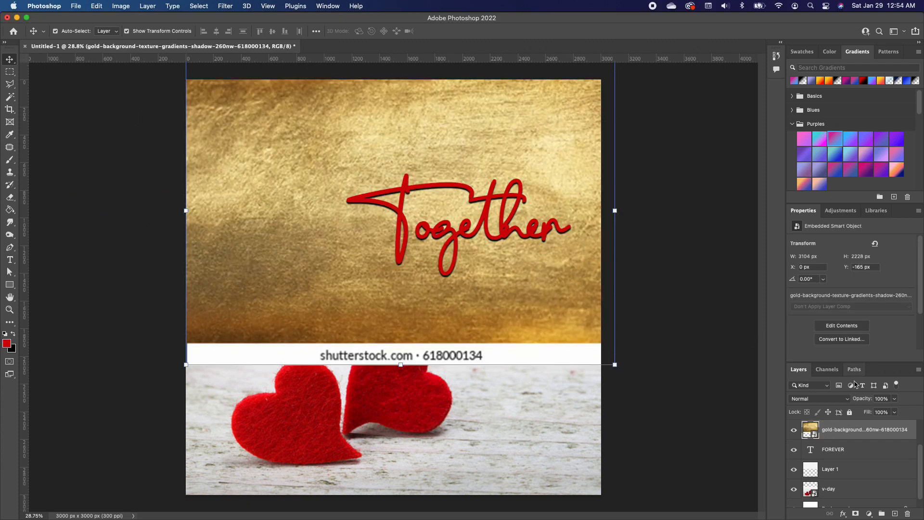
# - Clip the gold texture layer to the FOREVER text and reposition the texture inside the letters
pyautogui.keyDown('alt'); pyautogui.click(836, 439); pyautogui.keyUp('alt')
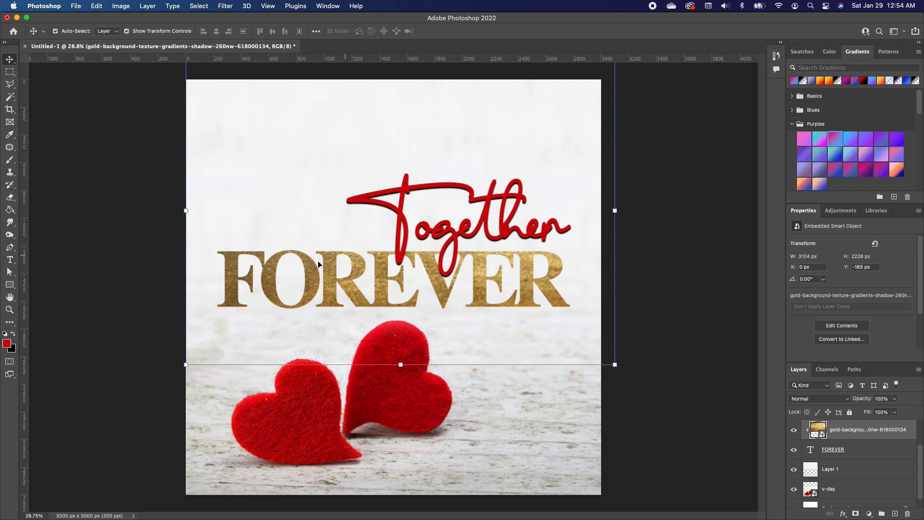
pyautogui.moveTo(267, 283)
pyautogui.mouseDown()
pyautogui.moveTo(288, 248)
pyautogui.moveTo(270, 289)
pyautogui.mouseUp()
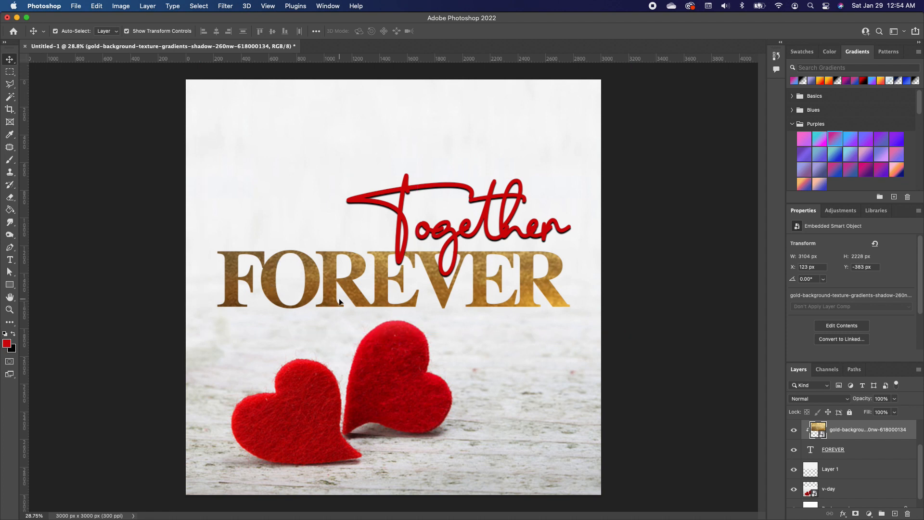
pyautogui.moveTo(494, 277); pyautogui.dragTo(490, 281)
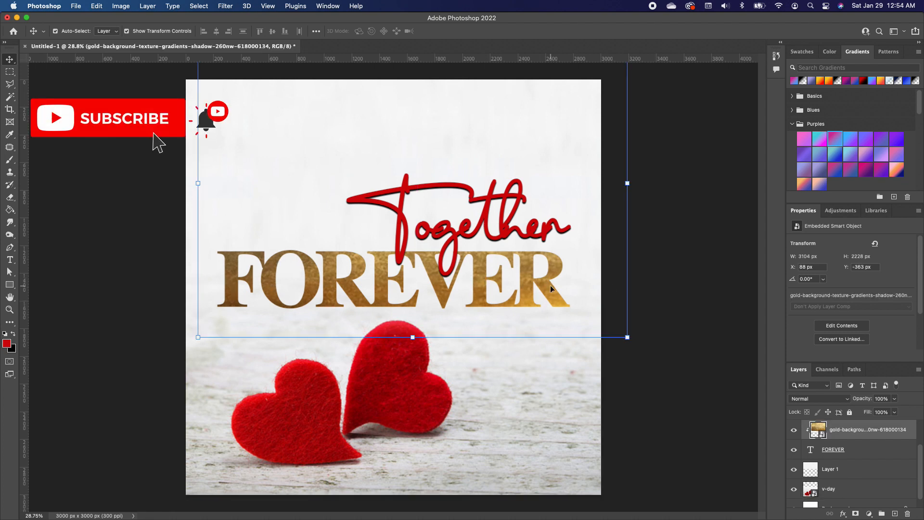
# - Group the FOREVER text together with its gold texture layer
pyautogui.click(878, 449)
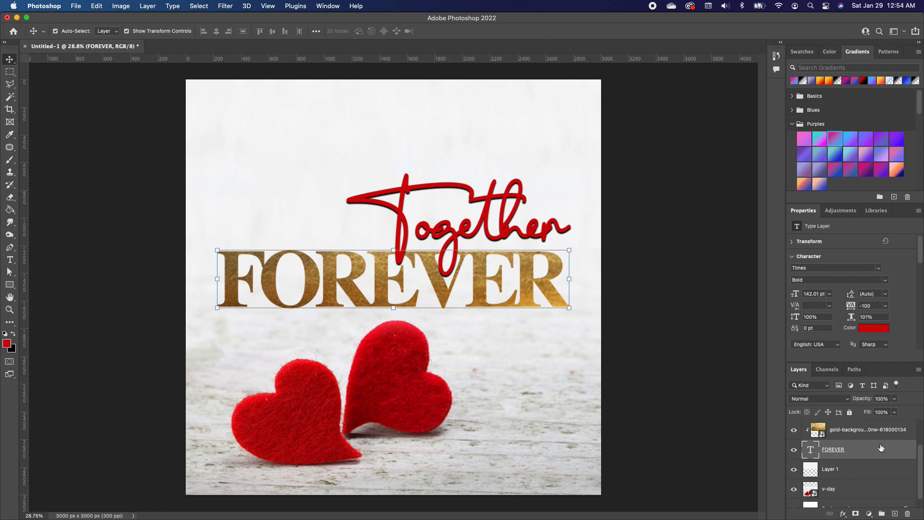
pyautogui.click(866, 429)
pyautogui.rightClick(866, 430)
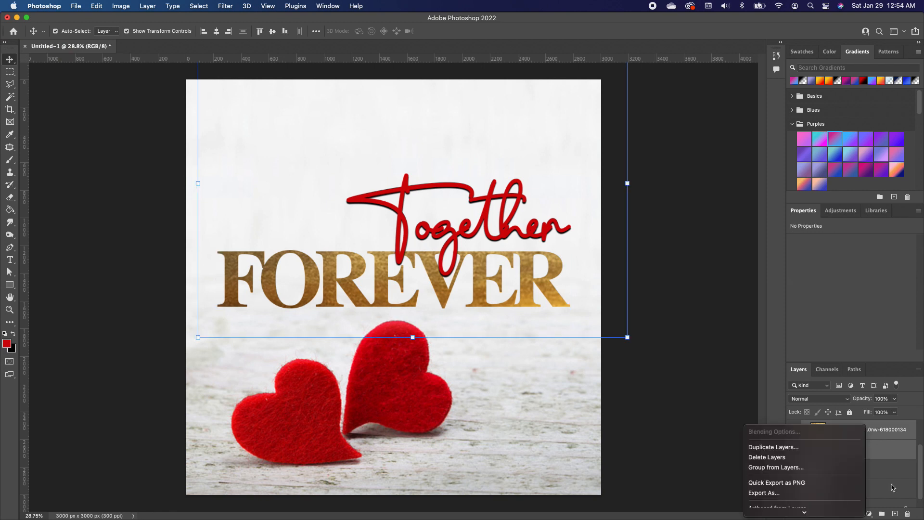
pyautogui.click(884, 516)
pyautogui.click(883, 514)
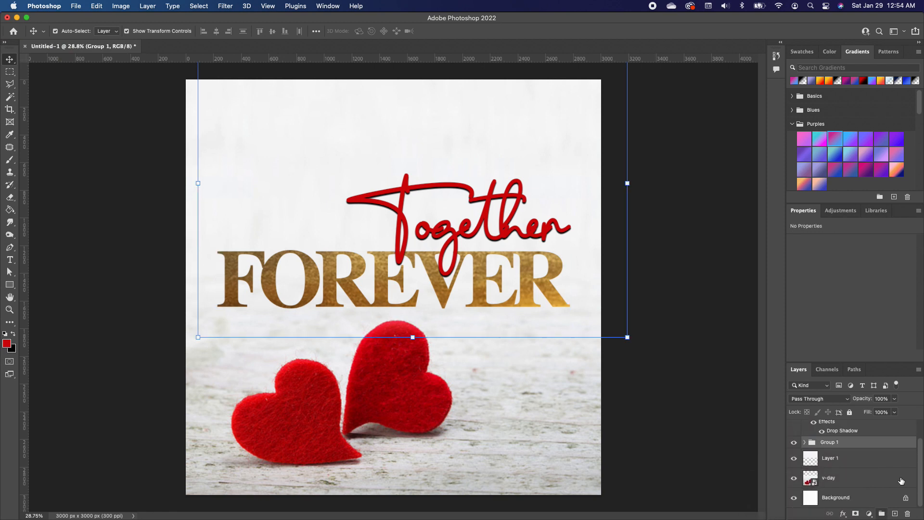
# - Apply a Drop Shadow to Group 1 with 12 px distance and 6 px size
pyautogui.doubleClick(885, 442)
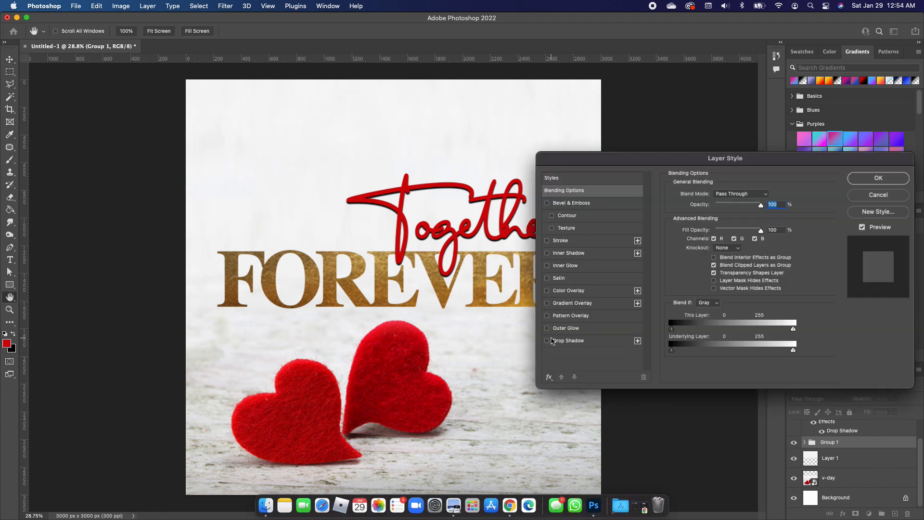
pyautogui.click(547, 341)
pyautogui.click(615, 340)
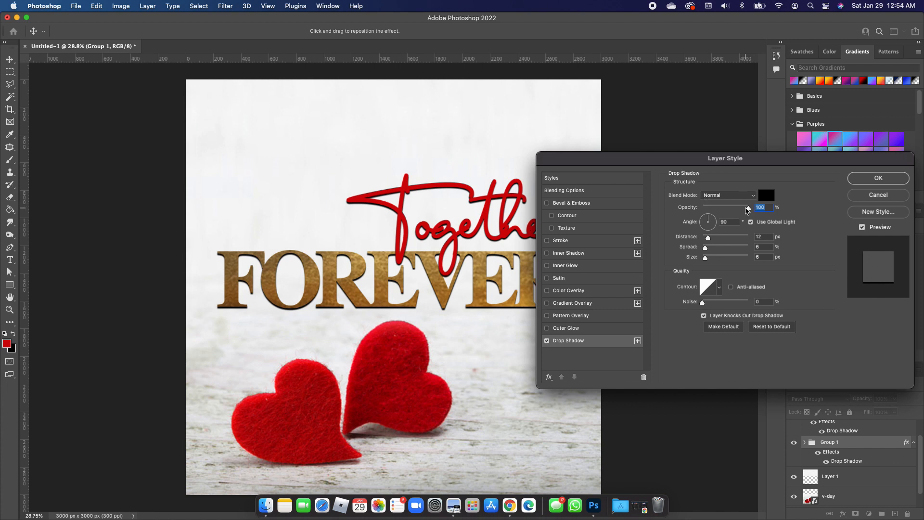
pyautogui.moveTo(706, 247)
pyautogui.mouseDown()
pyautogui.moveTo(716, 250)
pyautogui.moveTo(706, 248)
pyautogui.mouseUp()
pyautogui.click(872, 181)
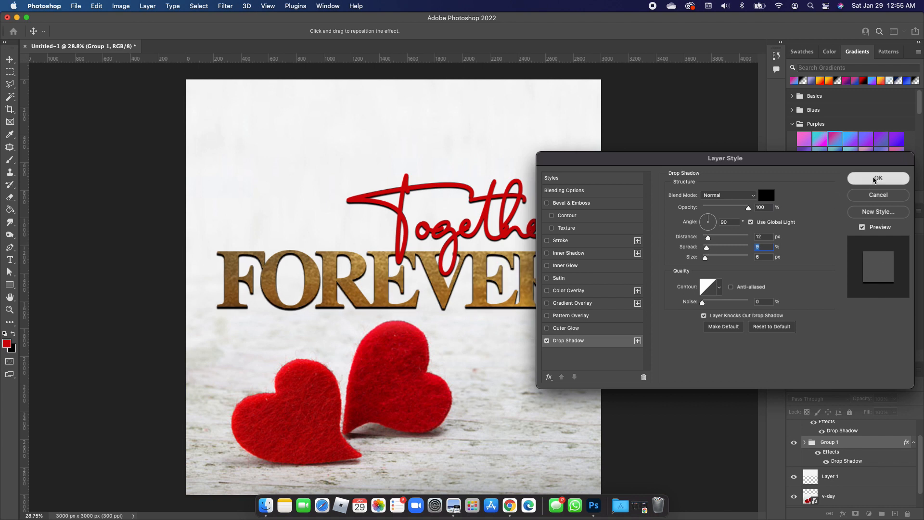
pyautogui.click(681, 267)
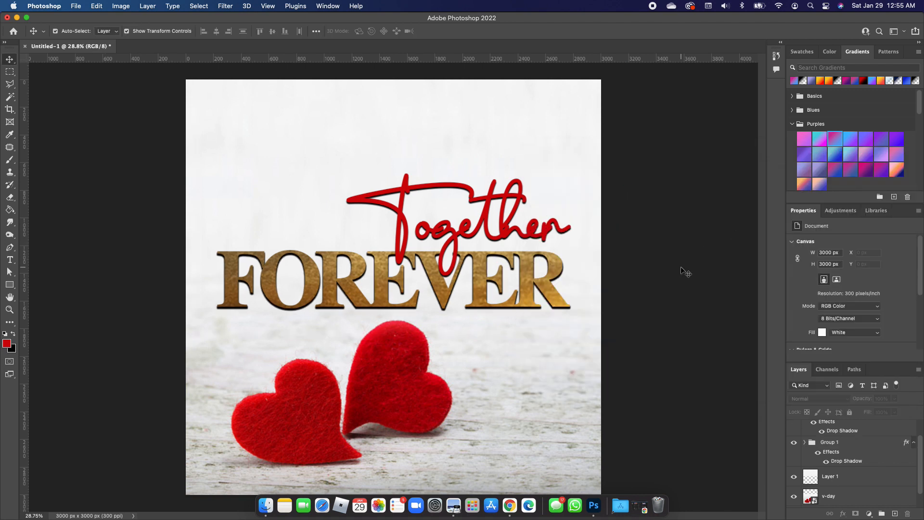
# - Trace a polygonal lasso selection around the left heart on the v-day layer
pyautogui.click(301, 412)
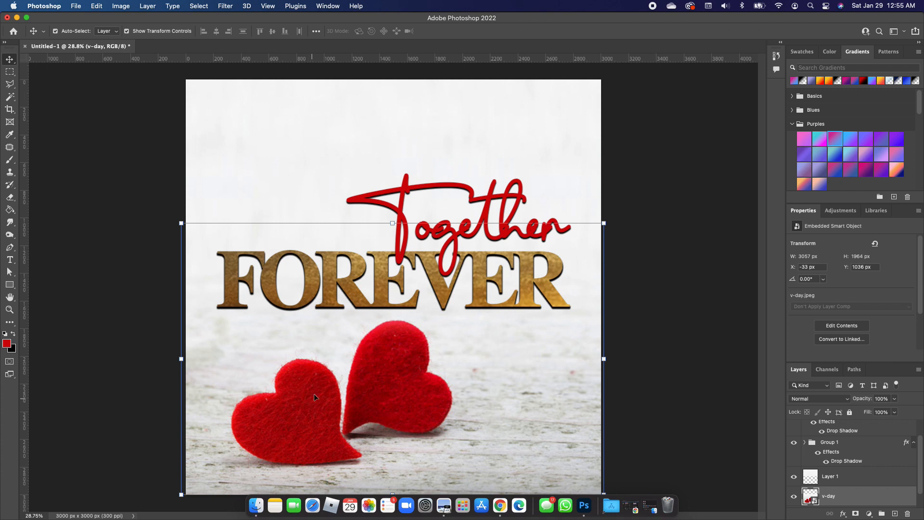
pyautogui.click(12, 85)
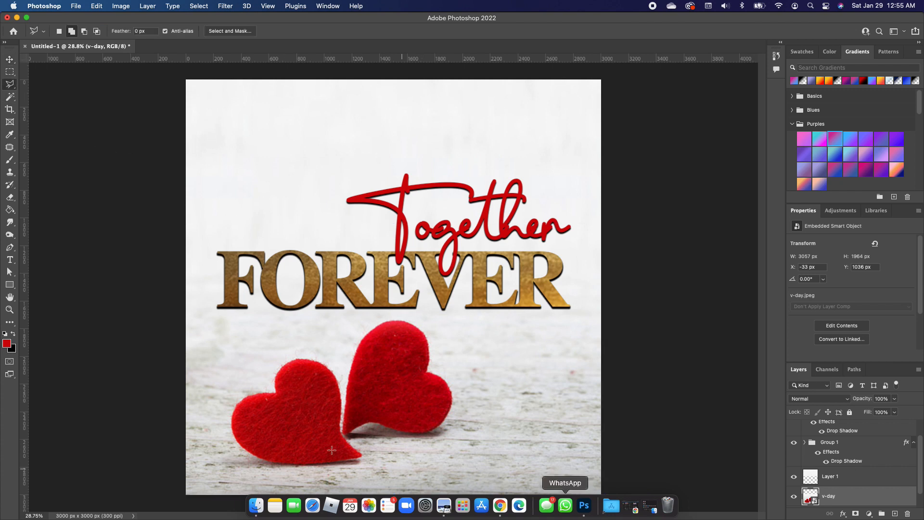
pyautogui.click(224, 406)
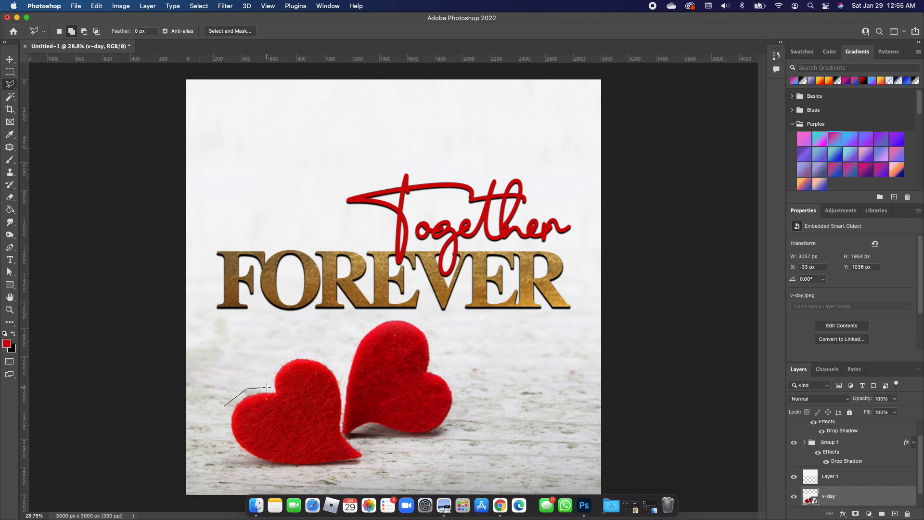
pyautogui.click(267, 387)
pyautogui.click(309, 353)
pyautogui.click(342, 394)
pyautogui.click(342, 433)
pyautogui.click(360, 453)
pyautogui.click(363, 461)
pyautogui.click(357, 468)
pyautogui.click(254, 467)
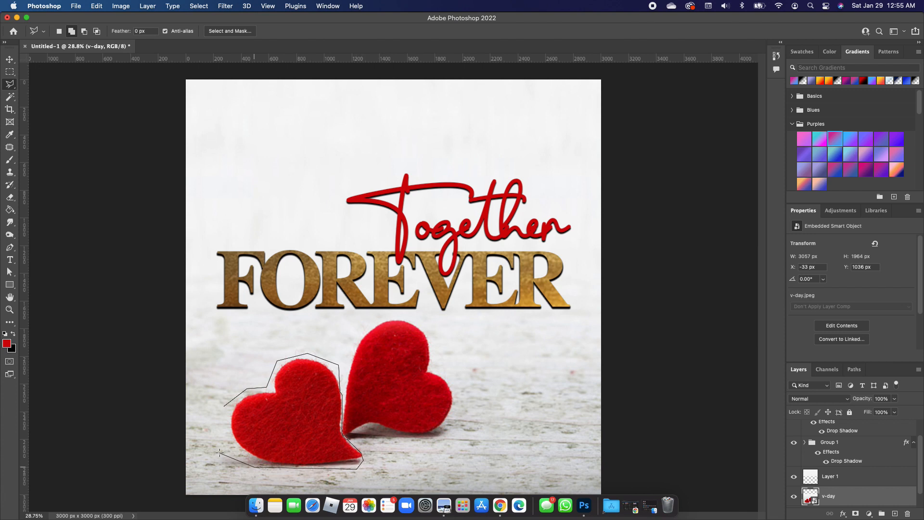
pyautogui.click(224, 437)
pyautogui.click(227, 410)
# - Copy the left heart onto its own layer and enlarge it slightly over the original
pyautogui.rightClick(316, 396)
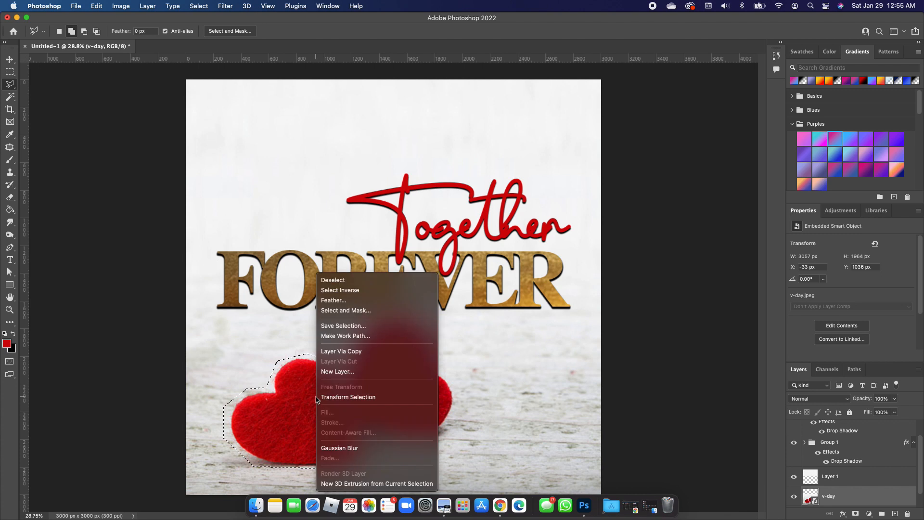
pyautogui.click(358, 350)
pyautogui.click(9, 59)
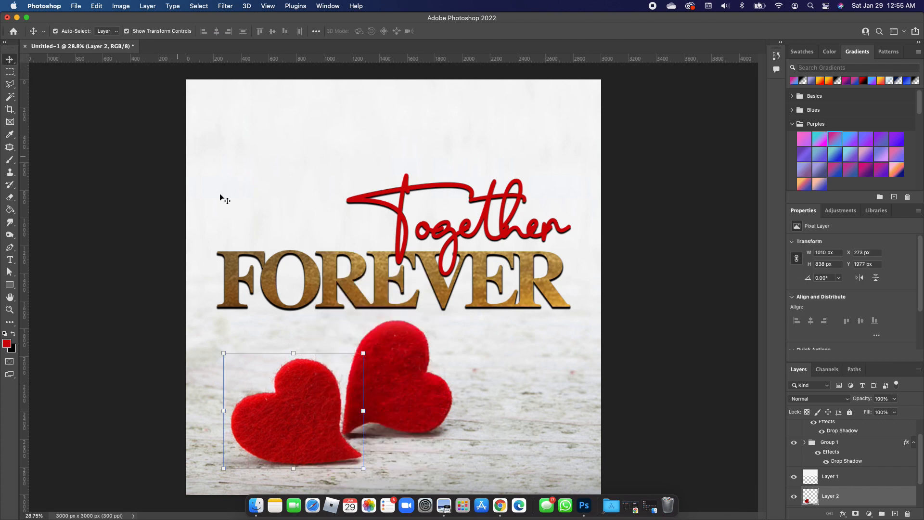
pyautogui.moveTo(217, 350); pyautogui.dragTo(181, 316)
pyautogui.moveTo(262, 400); pyautogui.dragTo(269, 407)
pyautogui.press('Return')
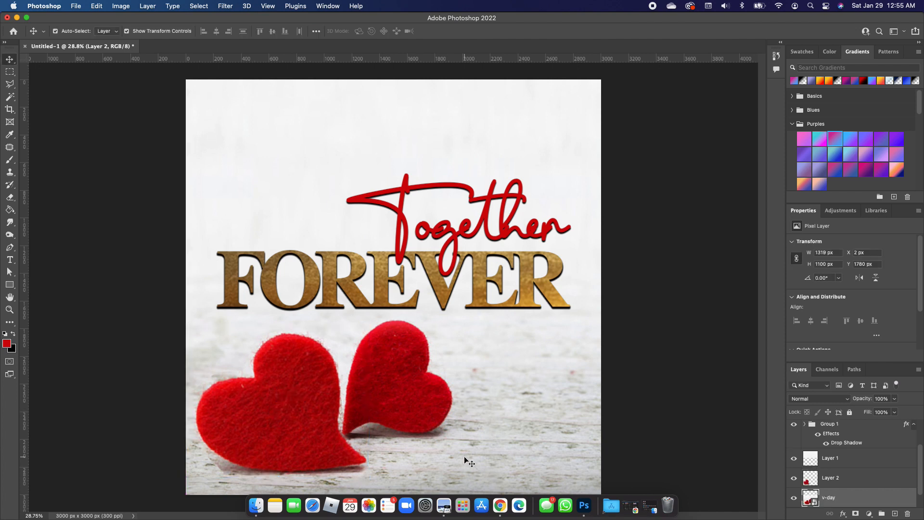
pyautogui.click(464, 456)
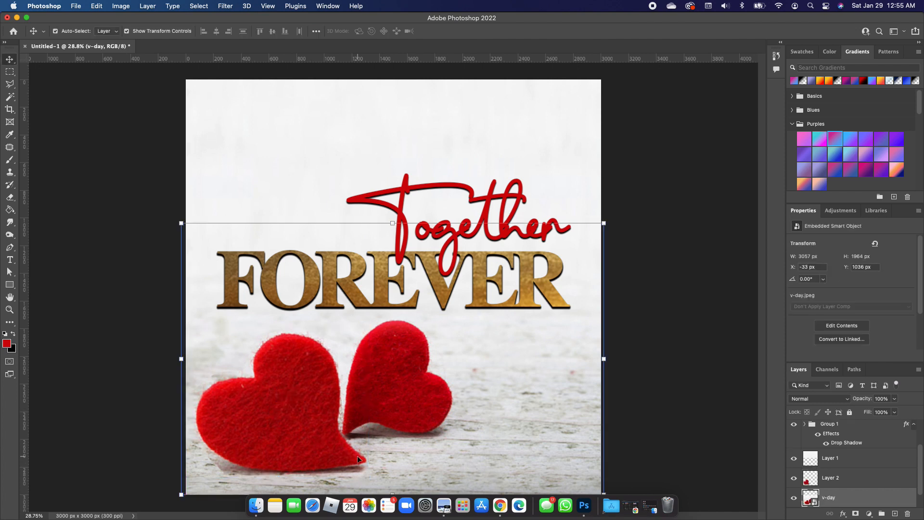
pyautogui.click(282, 424)
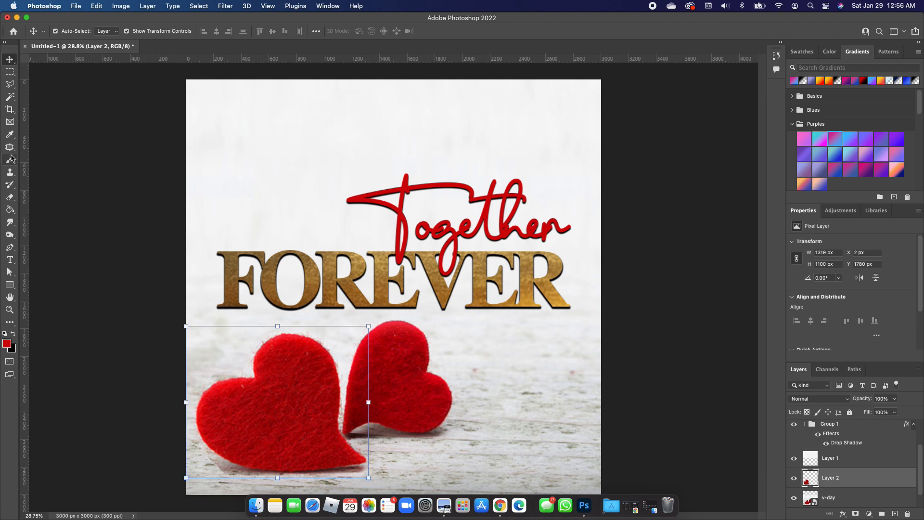
pyautogui.click(10, 197)
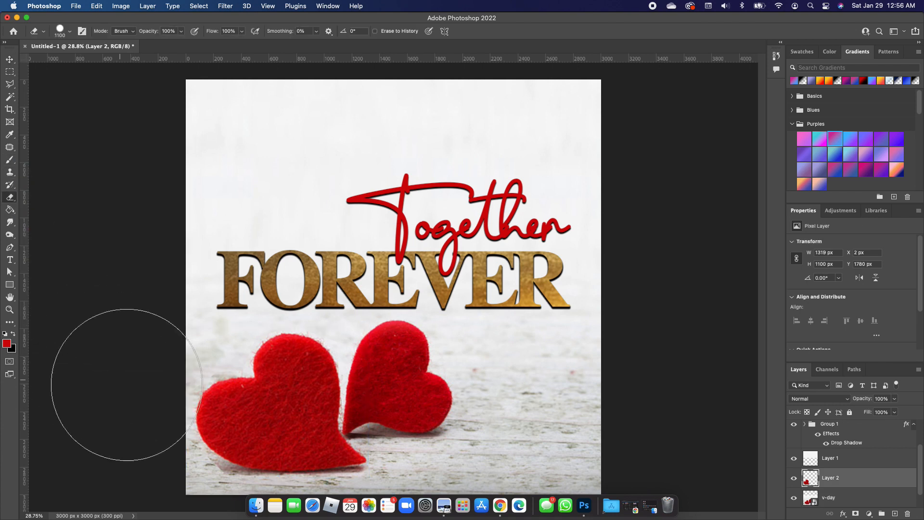
pyautogui.press('[')
pyautogui.press('[')
pyautogui.press('[')
pyautogui.press('[')
pyautogui.press('[')
pyautogui.press('[')
pyautogui.press('[')
pyautogui.press('[')
pyautogui.press('[')
pyautogui.press('[')
pyautogui.press('[')
pyautogui.press('[')
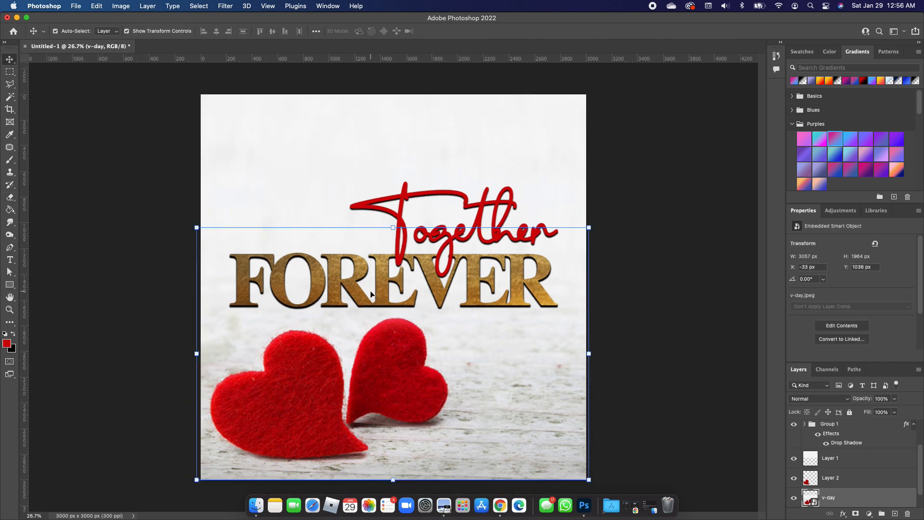
# - Add a two-line text "QUISTT EVENT CENTER" / "PRESENTS" in Century Gothic Pro Bold near the top
pyautogui.click(10, 260)
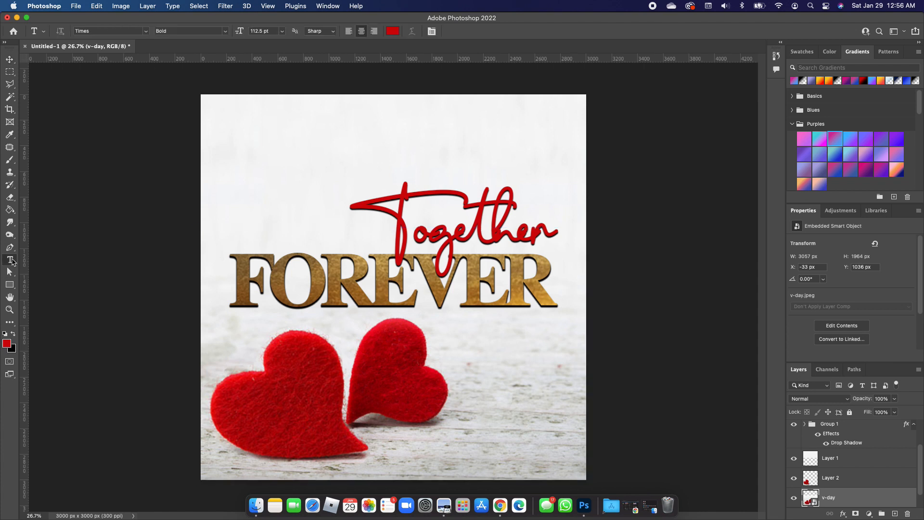
pyautogui.click(145, 30)
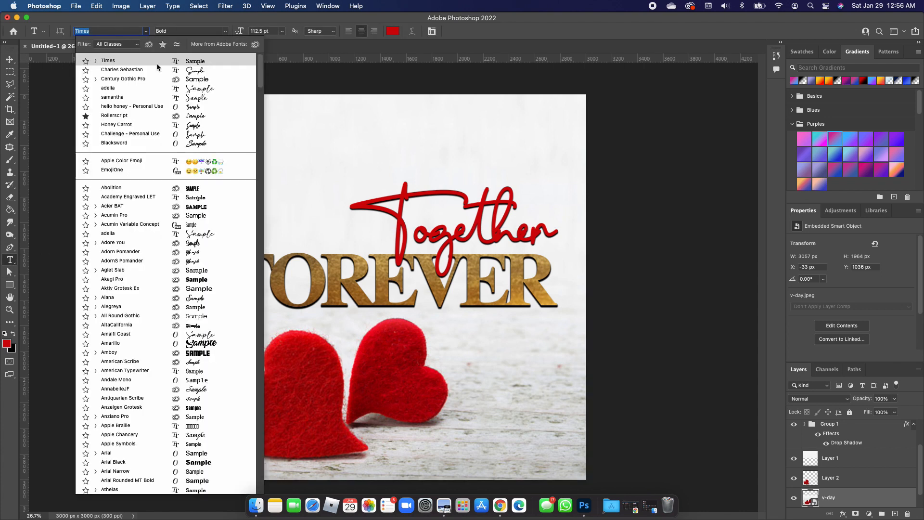
pyautogui.click(204, 79)
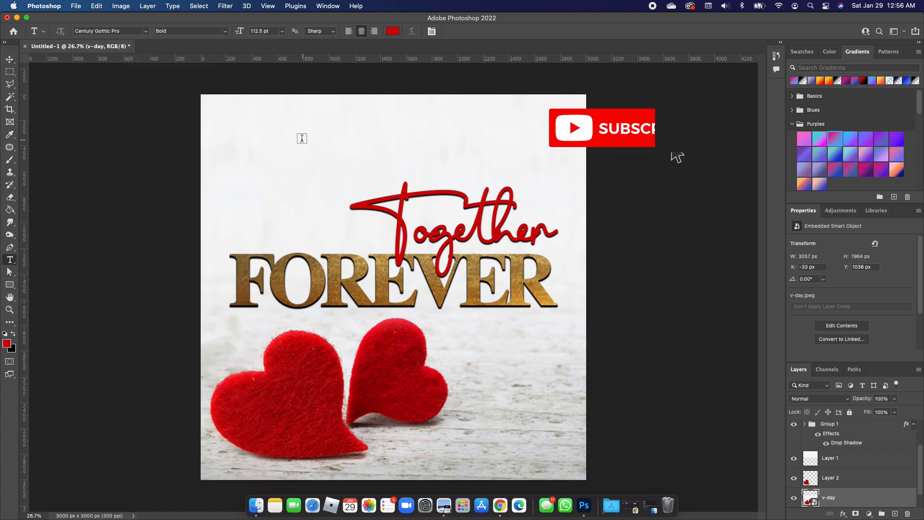
pyautogui.click(265, 139)
pyautogui.write('QUISIT EVENT CENTER')
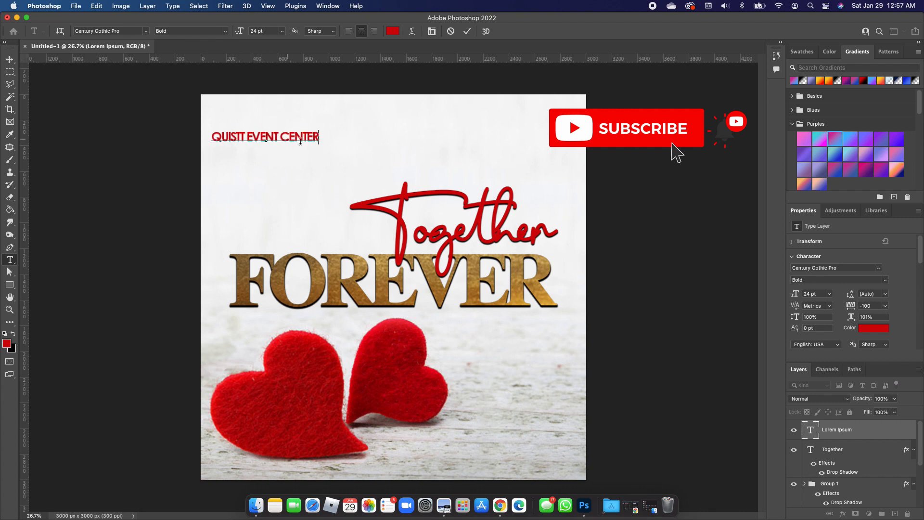
pyautogui.press('Return')
pyautogui.write('PRESENTS')
pyautogui.hotkey('ctrl', 'Return')
# - Move the header text to the top centre and widen the letter spacing of its first line
pyautogui.moveTo(296, 137); pyautogui.dragTo(418, 132)
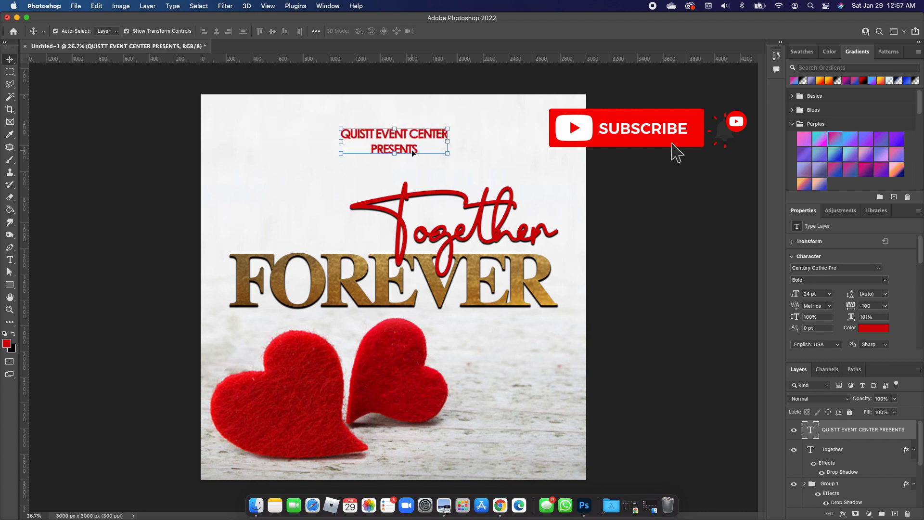
pyautogui.doubleClick(412, 151)
pyautogui.moveTo(851, 296); pyautogui.dragTo(860, 308)
# - Duplicate the header text and place the copy along the bottom edge of the flyer
pyautogui.click(10, 60)
pyautogui.moveTo(498, 126); pyautogui.dragTo(454, 131)
pyautogui.moveTo(426, 137); pyautogui.dragTo(412, 465)
pyautogui.press('Return')
pyautogui.click(428, 343)
pyautogui.click(438, 128)
pyautogui.press('super+j')
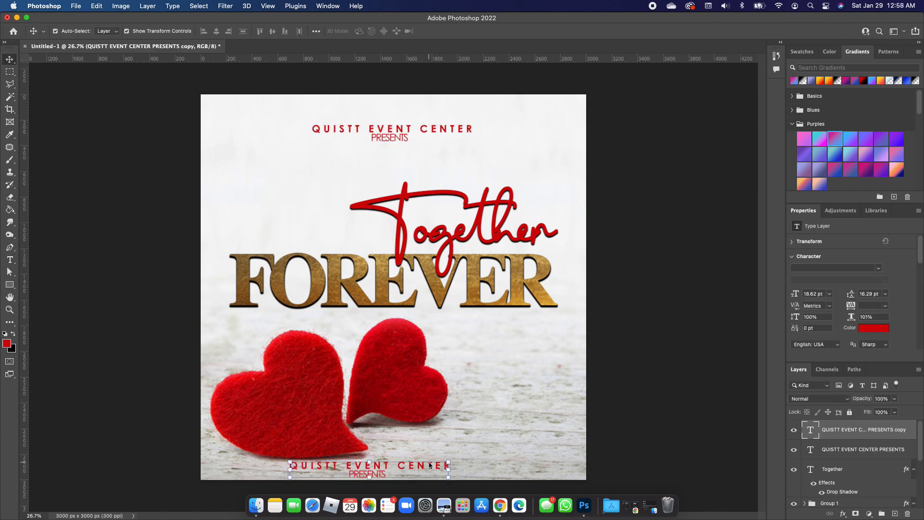
# - Replace the bottom copy's text with "ATTIRE:RED AND WHITE | COCKTAIL |" plus the venue address, and tighten its tracking
pyautogui.doubleClick(427, 464)
pyautogui.write('ATTIRE:RED AND WHITE | COC')
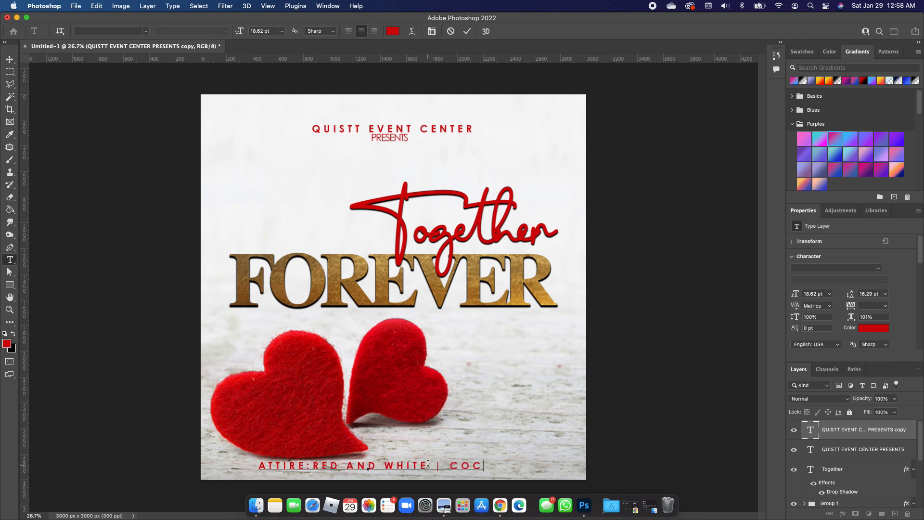
pyautogui.write('KTAIL| 1000 OAKS')
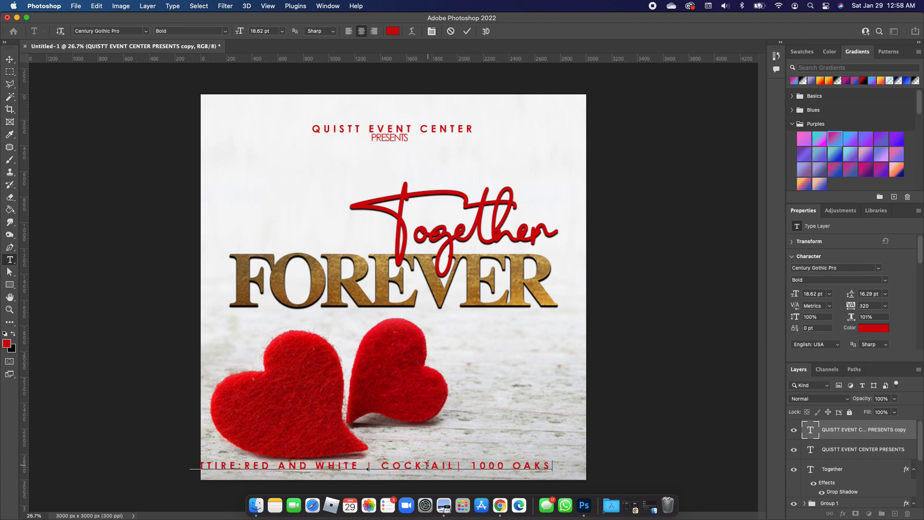
pyautogui.write(' DRIVE, PARKLAND, WA')
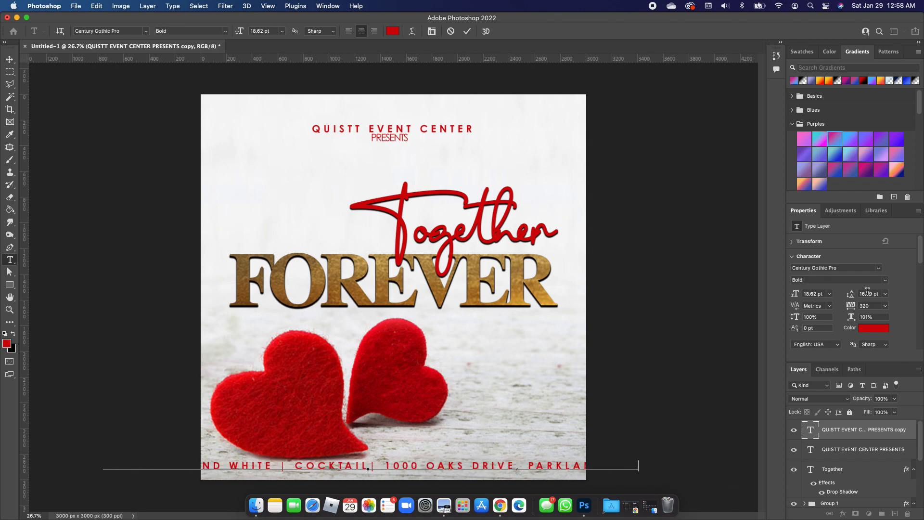
pyautogui.moveTo(854, 307); pyautogui.dragTo(824, 308)
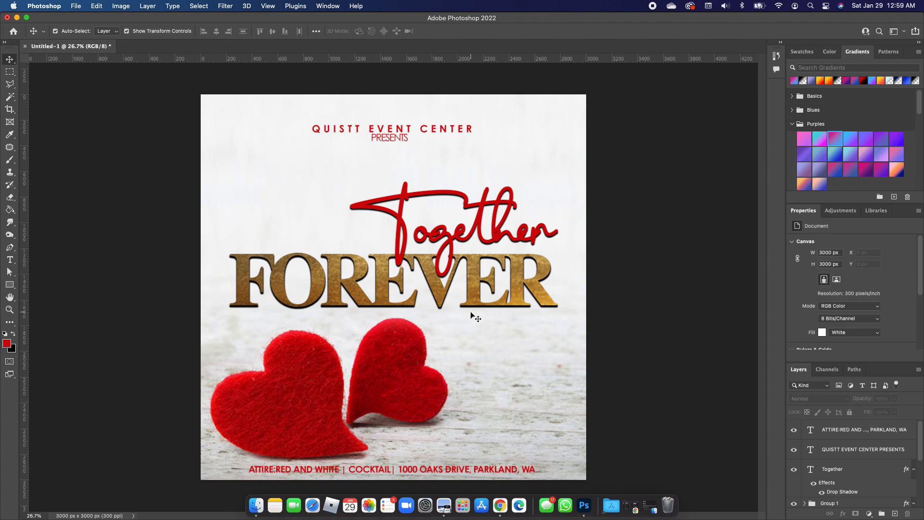
# - Add a "FEB" / "14" date text in Century Gothic Pro beside the right heart, enlarging the 14
pyautogui.press('t')
pyautogui.click(146, 30)
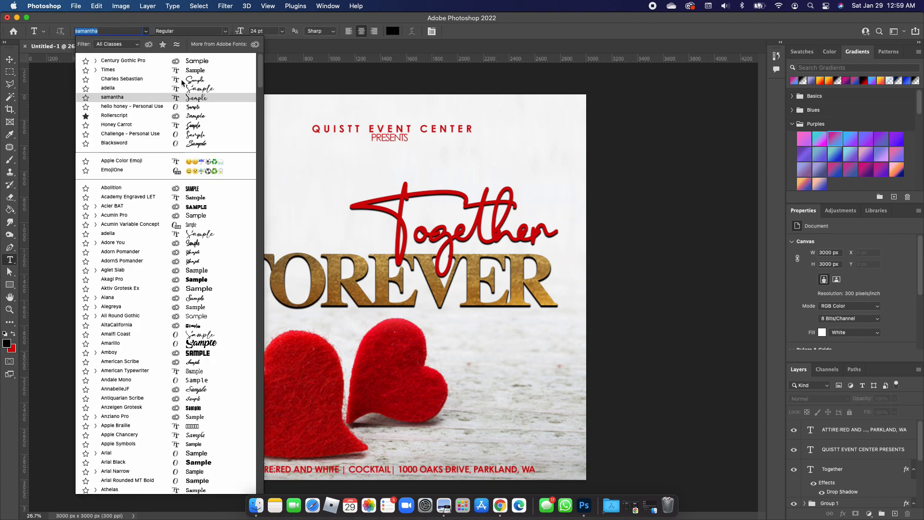
pyautogui.click(205, 64)
pyautogui.click(482, 378)
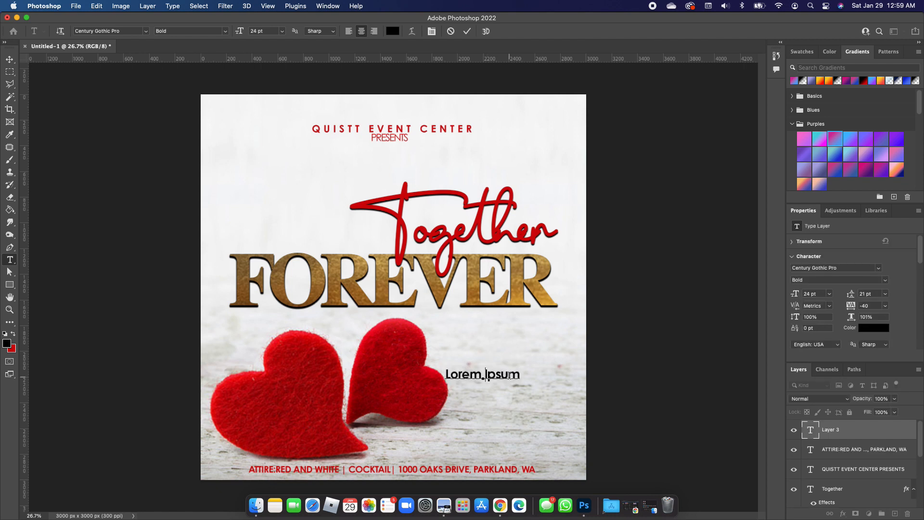
pyautogui.write('FEB')
pyautogui.press('Return')
pyautogui.write('14')
pyautogui.hotkey('shift', 'Left')
pyautogui.hotkey('shift', 'Left')
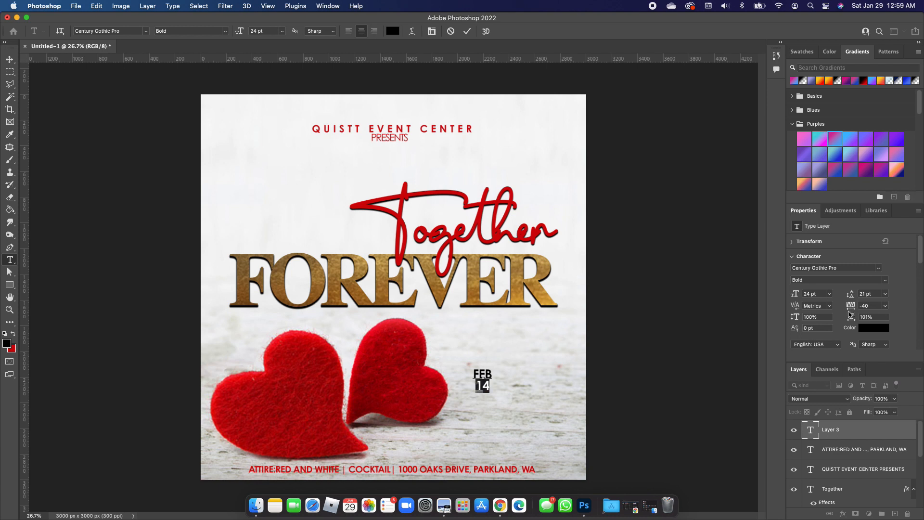
pyautogui.moveTo(851, 309); pyautogui.dragTo(846, 309)
pyautogui.moveTo(794, 297); pyautogui.dragTo(861, 296)
# - Scale up the FEB 14 text block with Free Transform
pyautogui.click(9, 59)
pyautogui.press('super+t')
pyautogui.moveTo(494, 406); pyautogui.dragTo(488, 380)
pyautogui.press('Return')
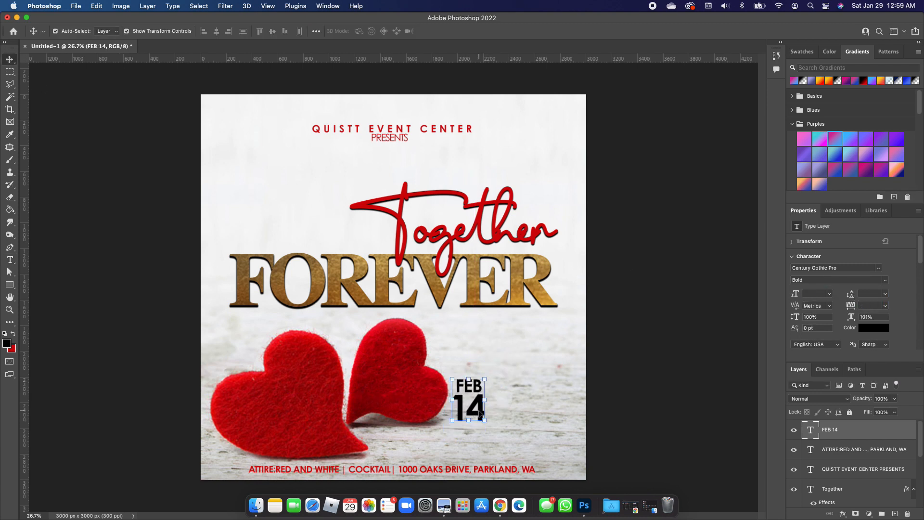
# - Adjust the letter spacing of the FEB 14 text
pyautogui.doubleClick(469, 409)
pyautogui.doubleClick(470, 409)
pyautogui.moveTo(853, 309); pyautogui.dragTo(847, 309)
pyautogui.click(10, 62)
pyautogui.click(537, 373)
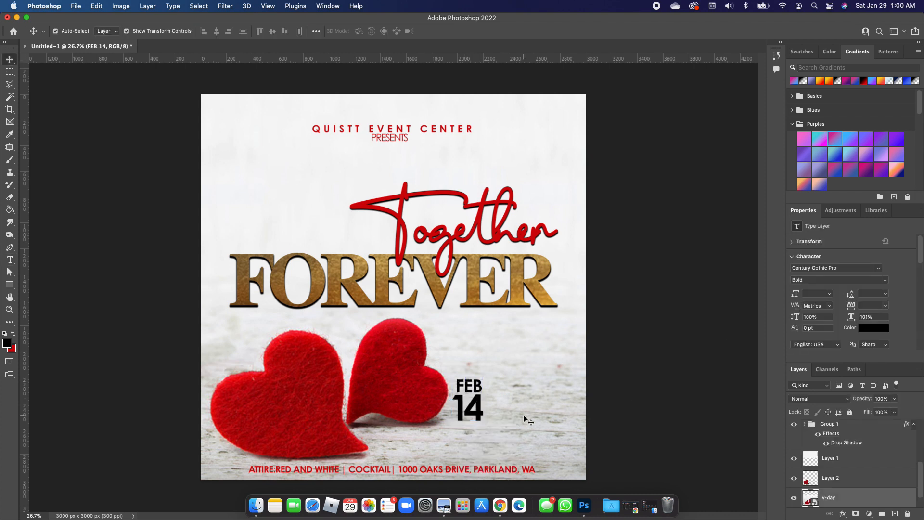
# - Add a red "7PM" text next to the date
pyautogui.press('t')
pyautogui.click(495, 411)
pyautogui.write('7PM')
pyautogui.press('super+a')
pyautogui.click(13, 334)
pyautogui.click(10, 59)
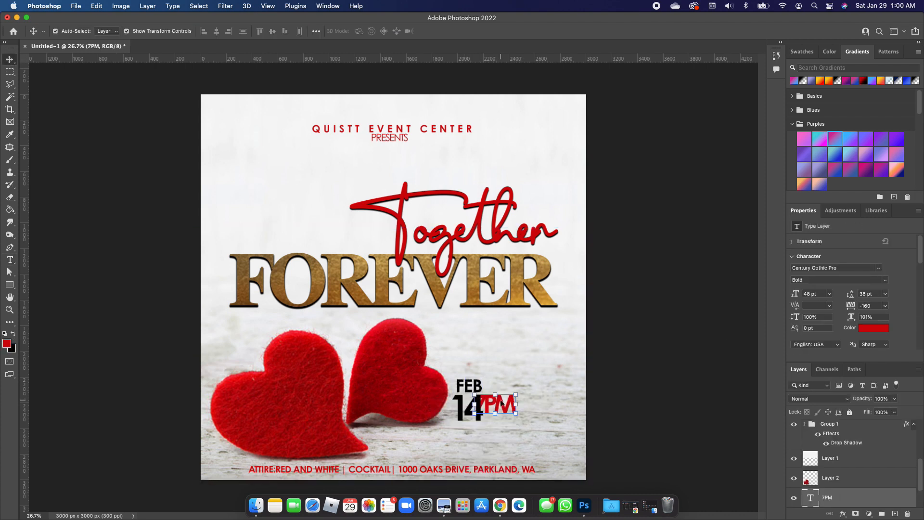
# - Scale and position the 7PM text beside the 14
pyautogui.press('super+t')
pyautogui.moveTo(494, 406); pyautogui.dragTo(510, 411)
pyautogui.moveTo(532, 396); pyautogui.dragTo(520, 405)
pyautogui.moveTo(510, 412); pyautogui.dragTo(508, 412)
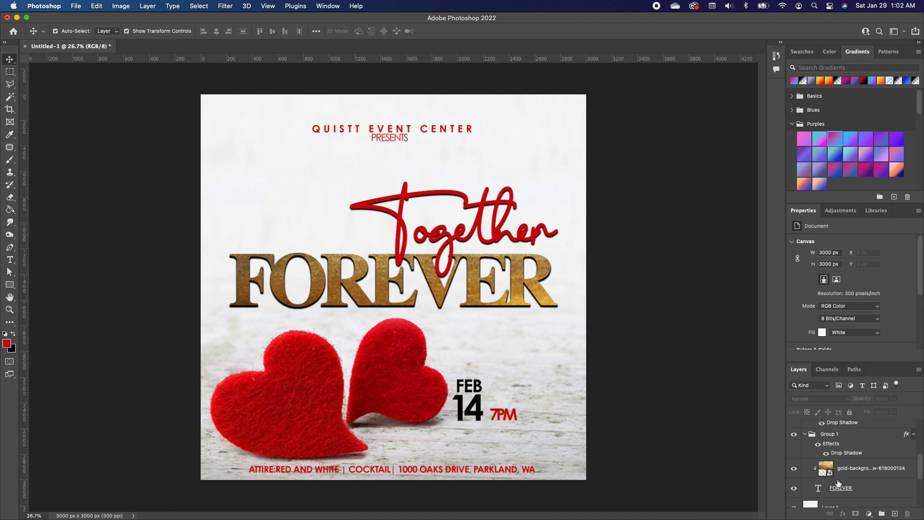
# - Add a Hue/Saturation adjustment clipped to the gold texture with Hue +5 and Saturation +36
pyautogui.scroll(-2, 838, 484)
pyautogui.click(857, 470)
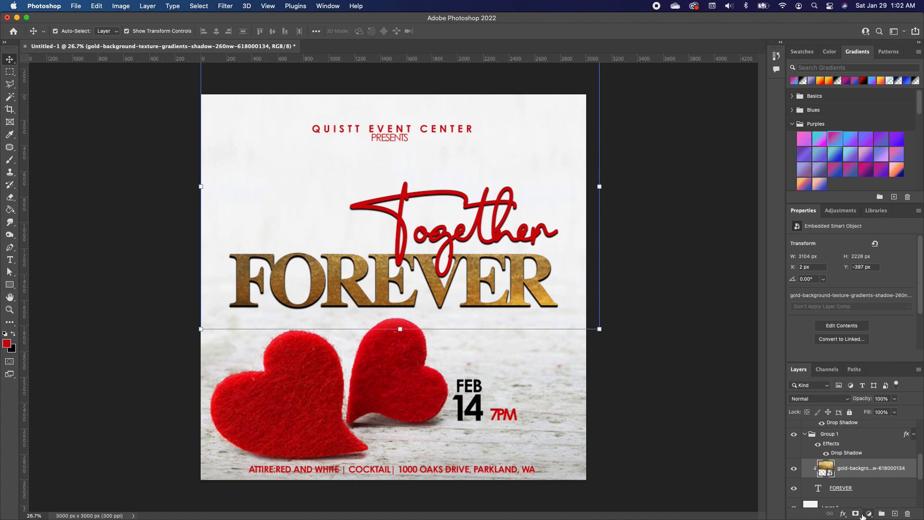
pyautogui.click(869, 514)
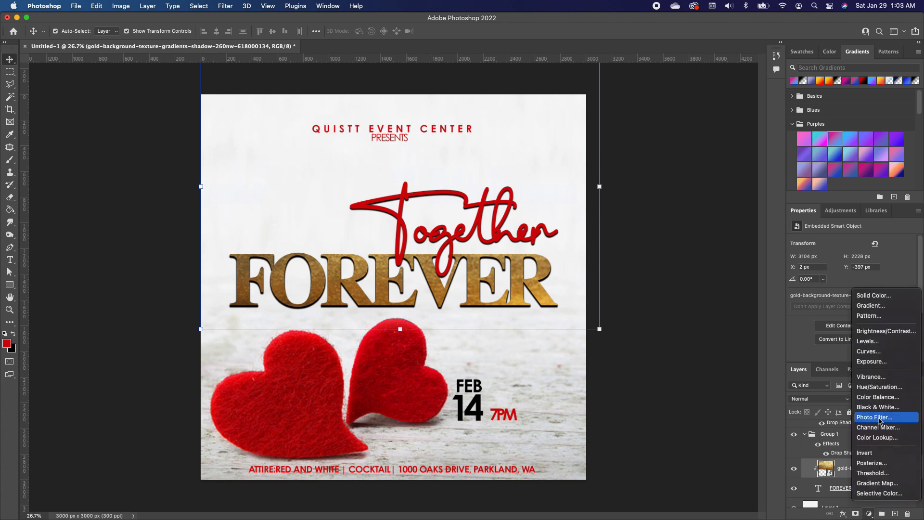
pyautogui.click(884, 388)
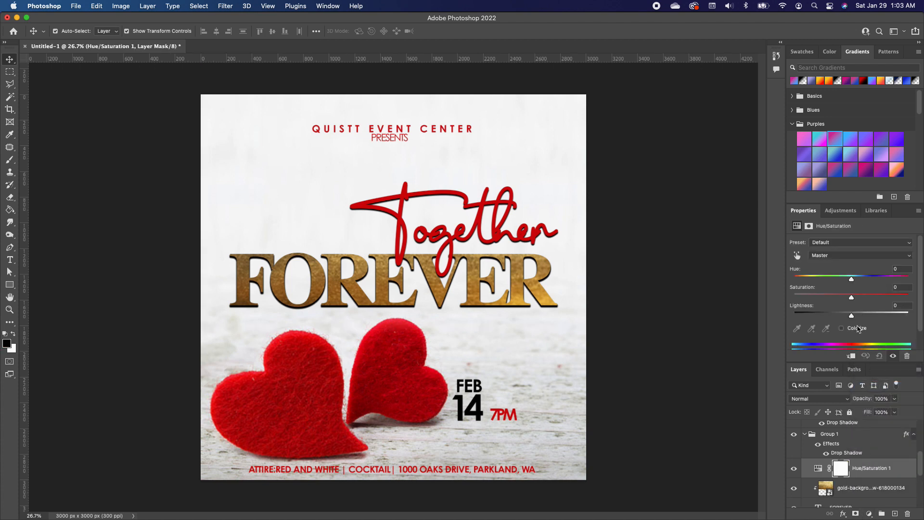
pyautogui.click(851, 357)
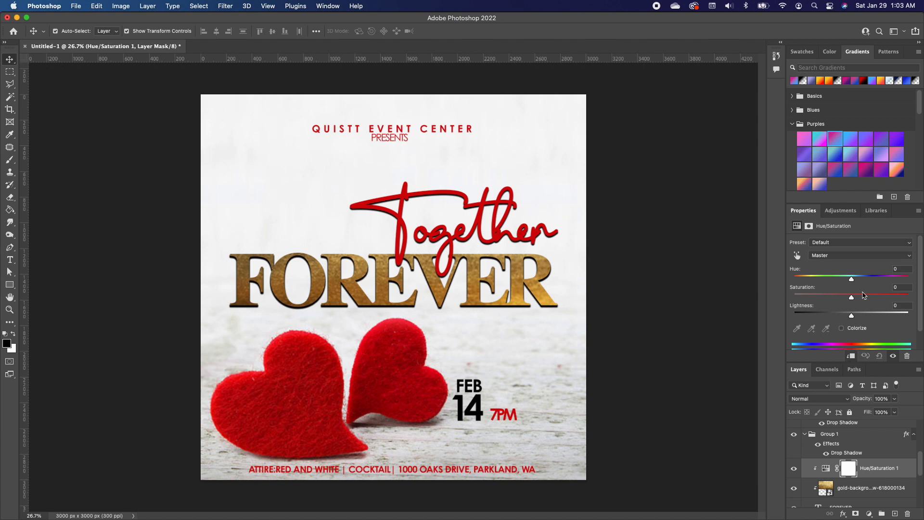
pyautogui.moveTo(852, 280); pyautogui.dragTo(871, 298)
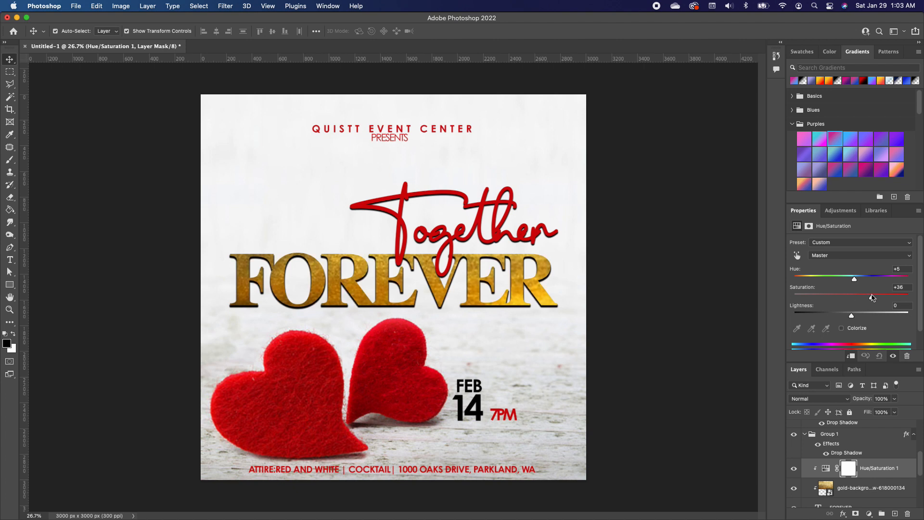
# - Stamp all visible layers into a new merged layer at the top of the stack
pyautogui.scroll(3, 862, 433)
pyautogui.click(852, 431)
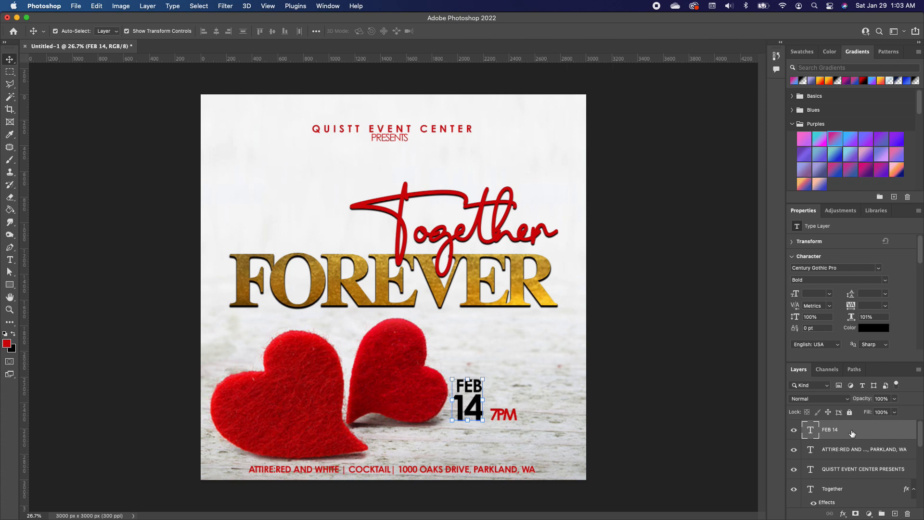
pyautogui.press('super+alt+shift+e')
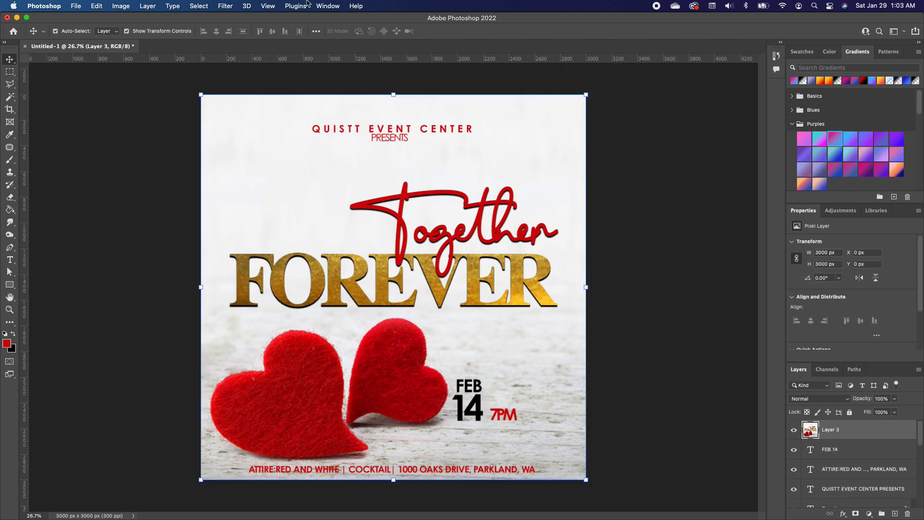
# - Apply a Camera Raw Filter to the merged layer with Contrast +42, Vibrance +11 and Saturation +33
pyautogui.click(225, 6)
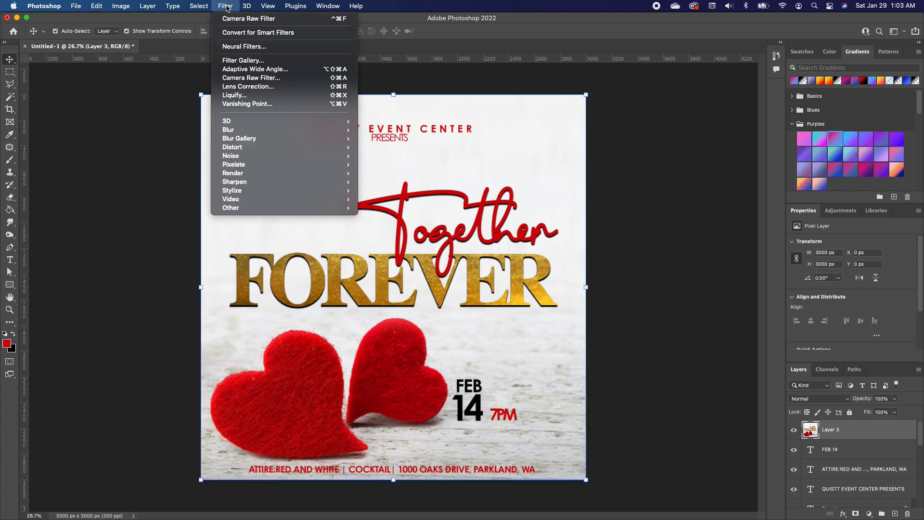
pyautogui.click(255, 79)
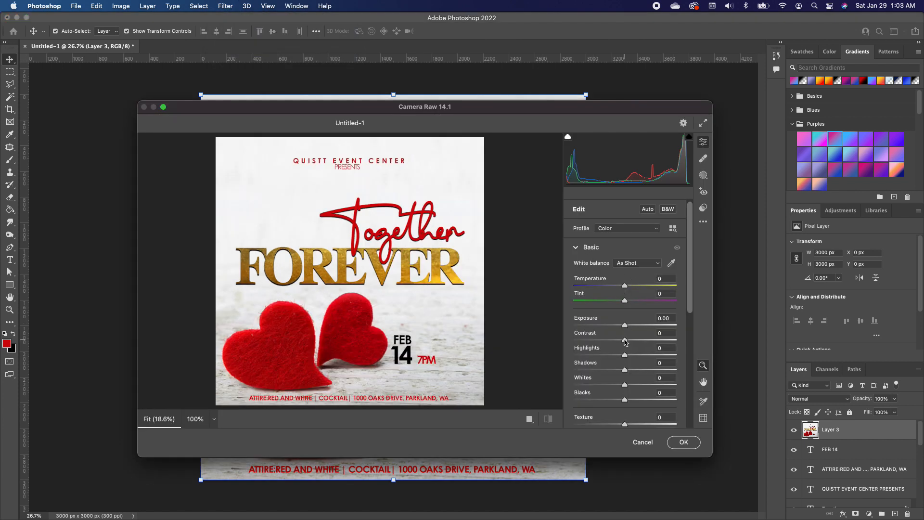
pyautogui.moveTo(624, 341); pyautogui.dragTo(646, 341)
pyautogui.scroll(-2, 646, 390)
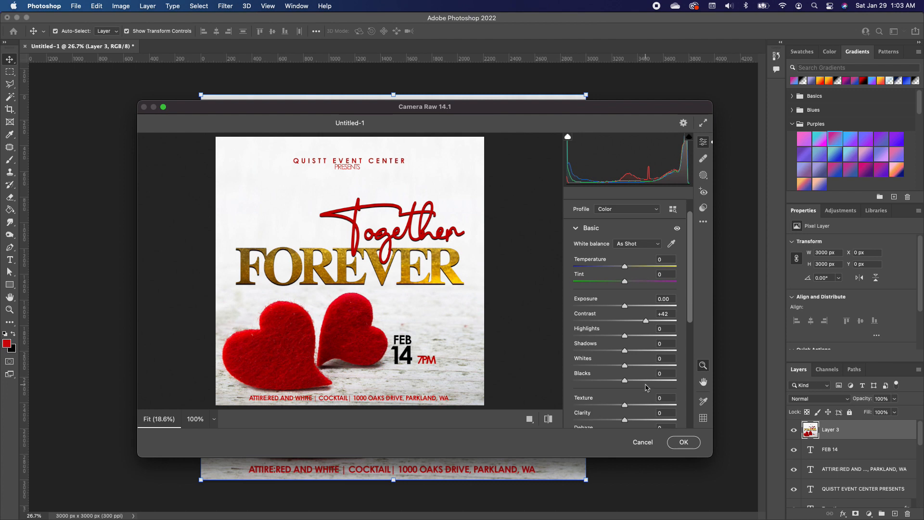
pyautogui.scroll(-5, 640, 385)
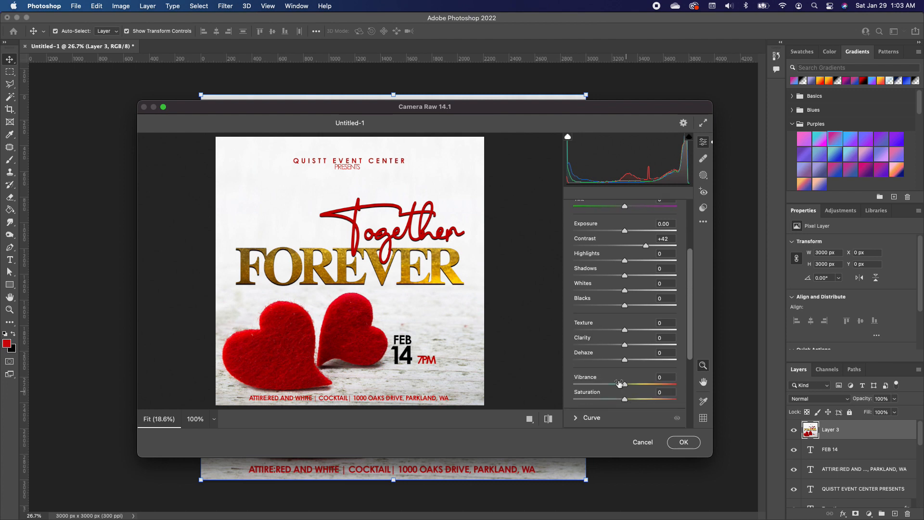
pyautogui.moveTo(625, 386); pyautogui.dragTo(643, 400)
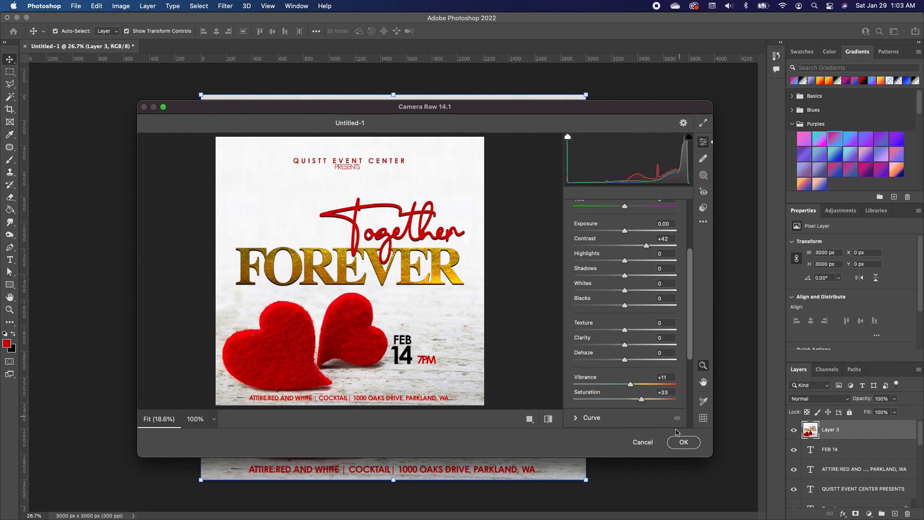
pyautogui.click(675, 442)
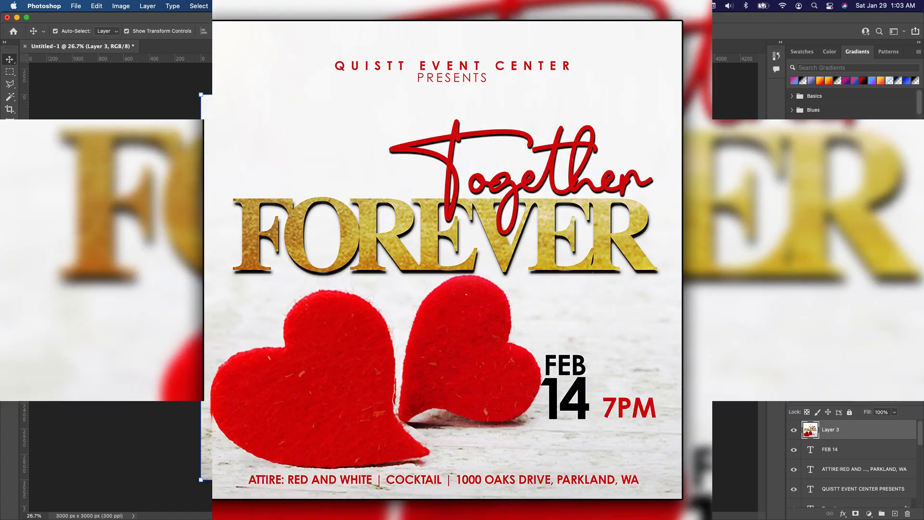